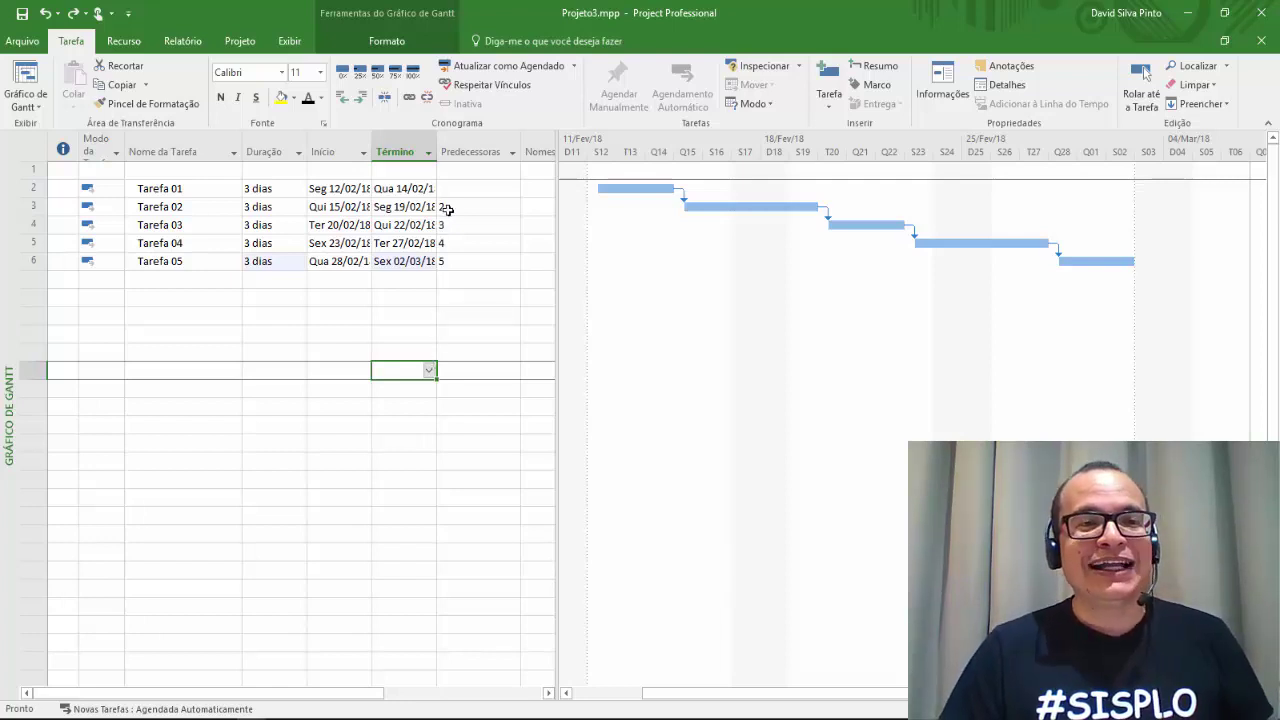
Step: Enter 2TI as Tarefa 02's predecessor and bring up its task information
{"action": "left_click", "coordinate": [479, 208]}
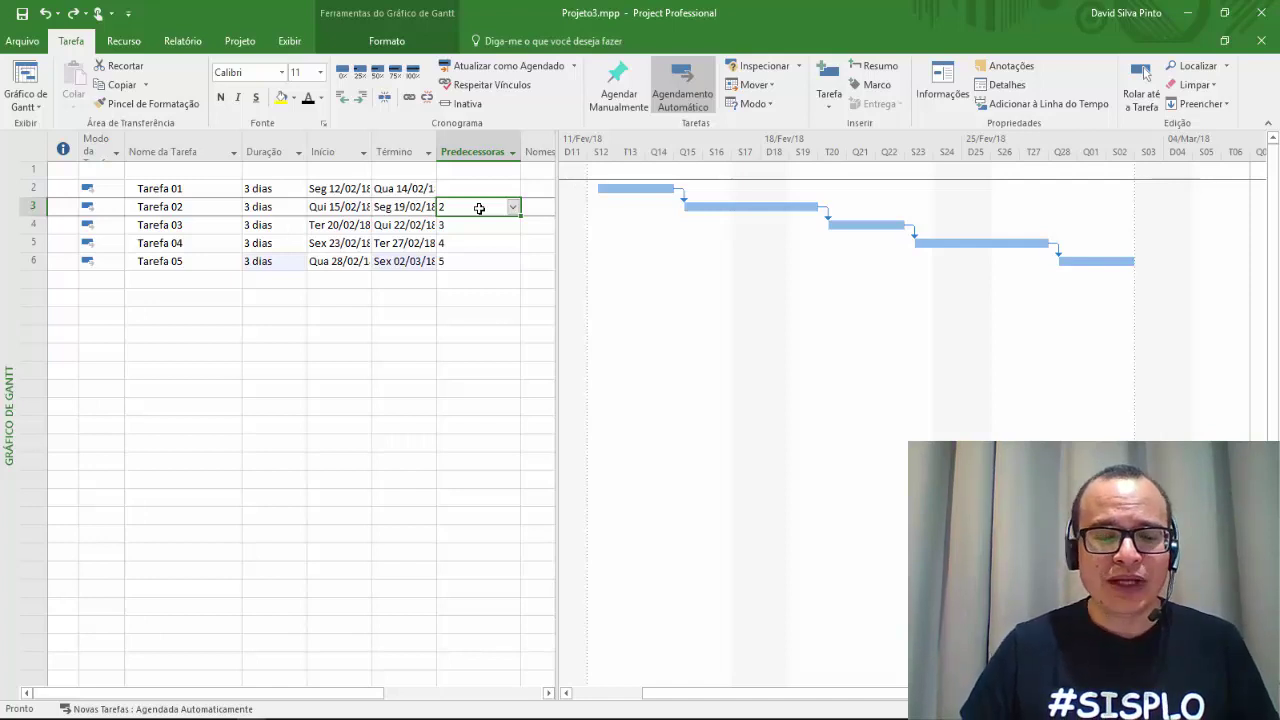
{"action": "left_click", "coordinate": [479, 208]}
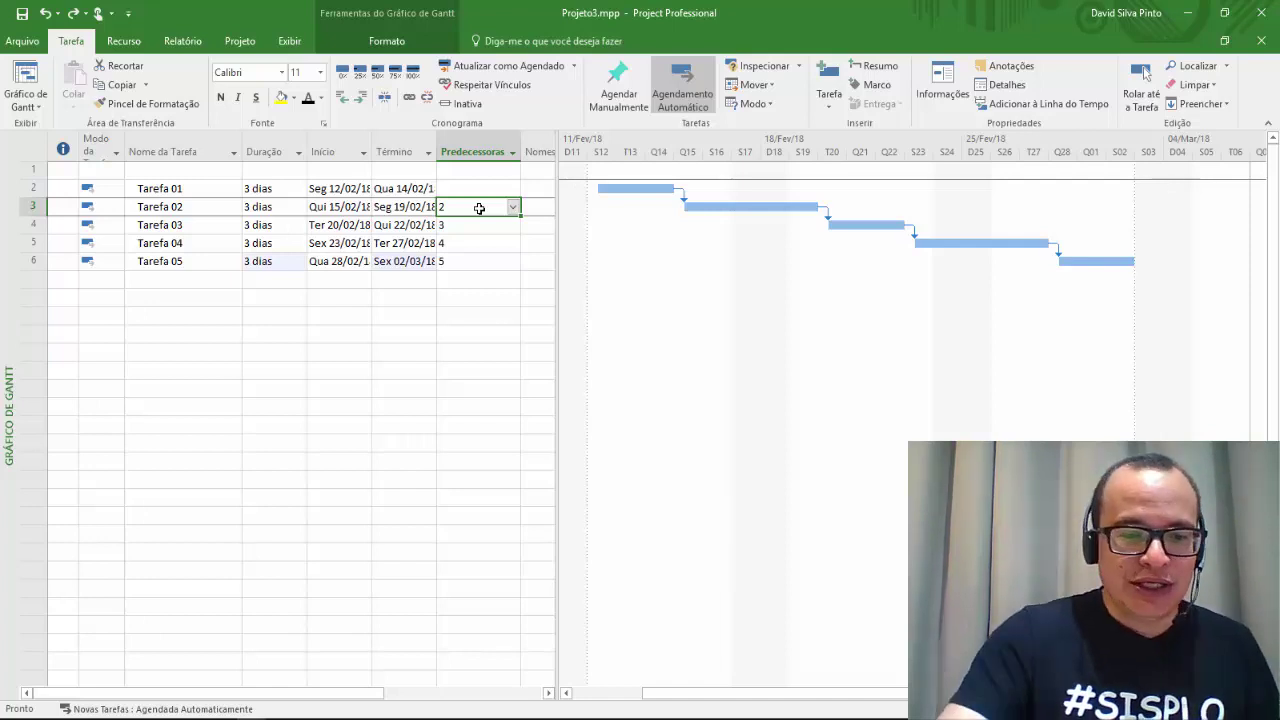
{"action": "type", "text": "TI"}
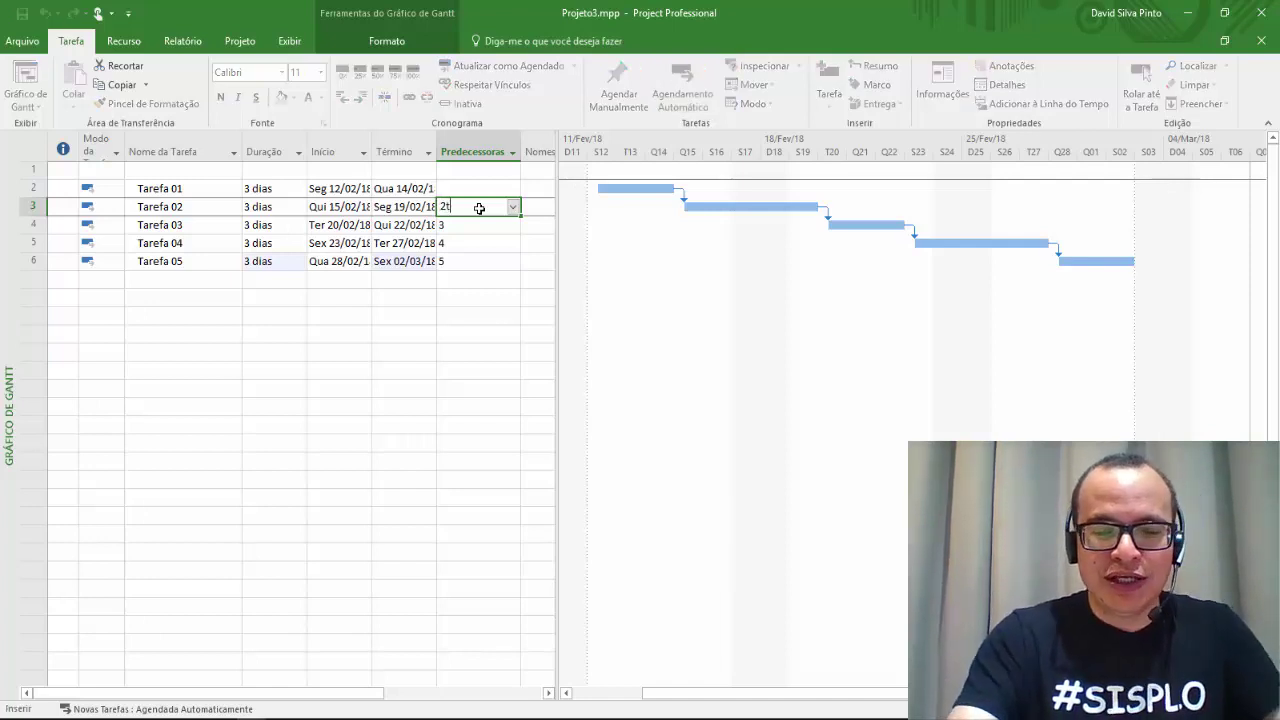
{"action": "key", "text": "Return"}
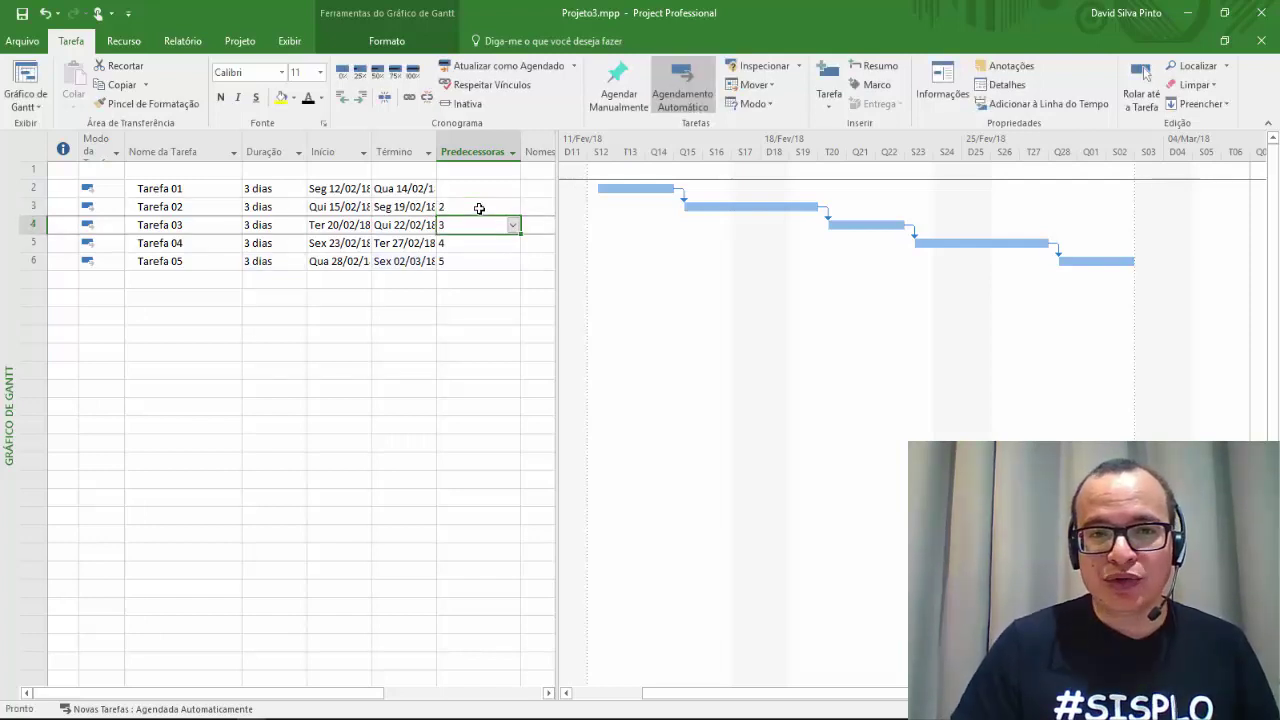
{"action": "left_click", "coordinate": [479, 208]}
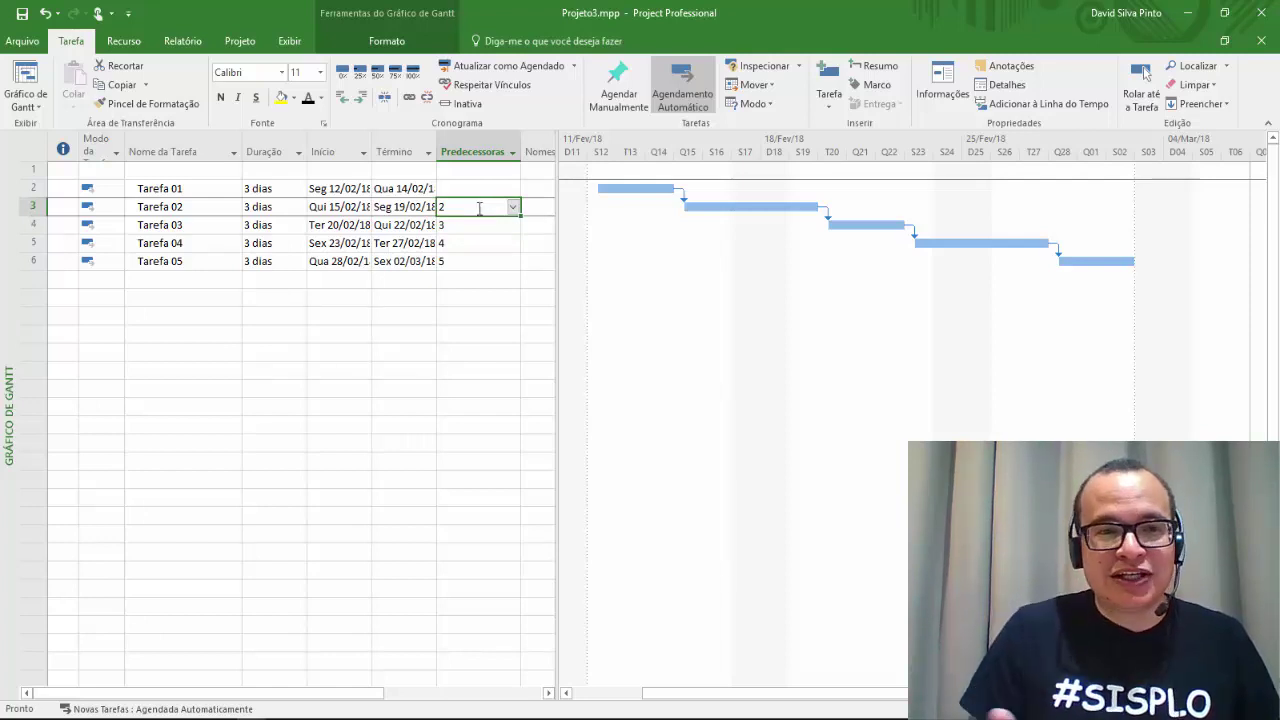
{"action": "left_click", "coordinate": [171, 207]}
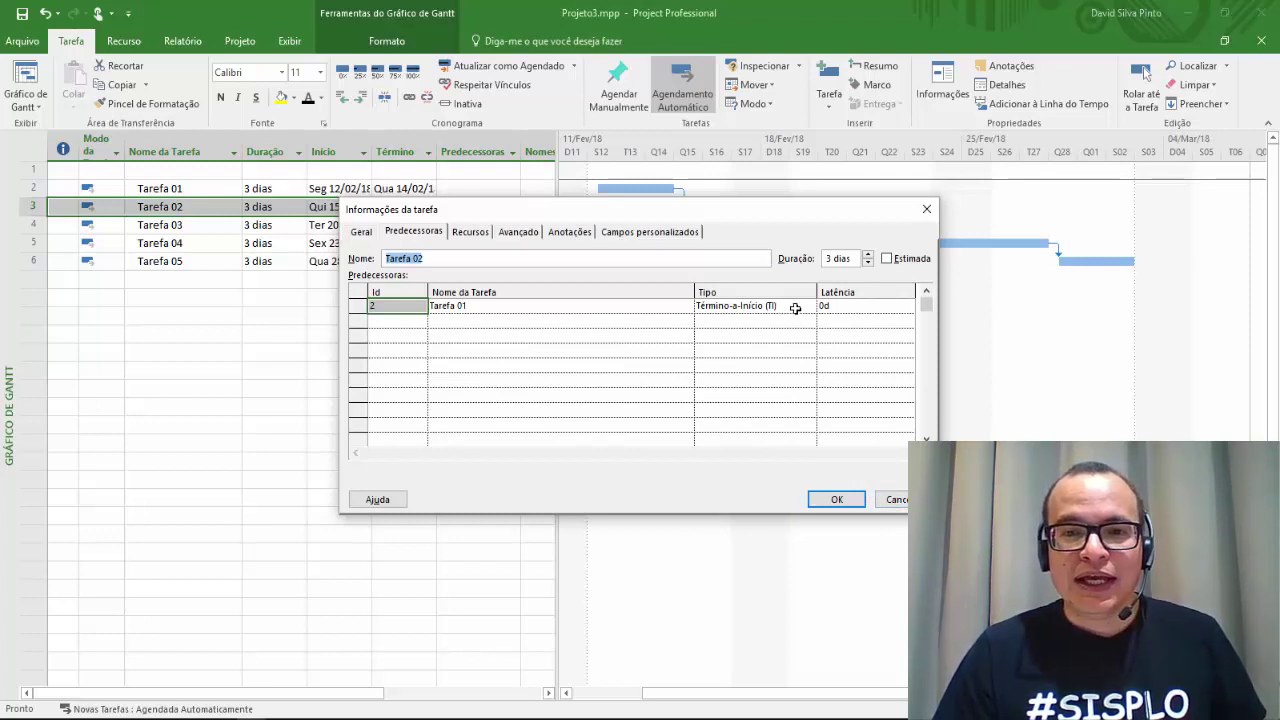
Step: Change Tarefa 02's link to Tarefa 01 to Início-a-Início (II) so both start 12/02
{"action": "left_click", "coordinate": [796, 308]}
{"action": "left_click", "coordinate": [809, 308]}
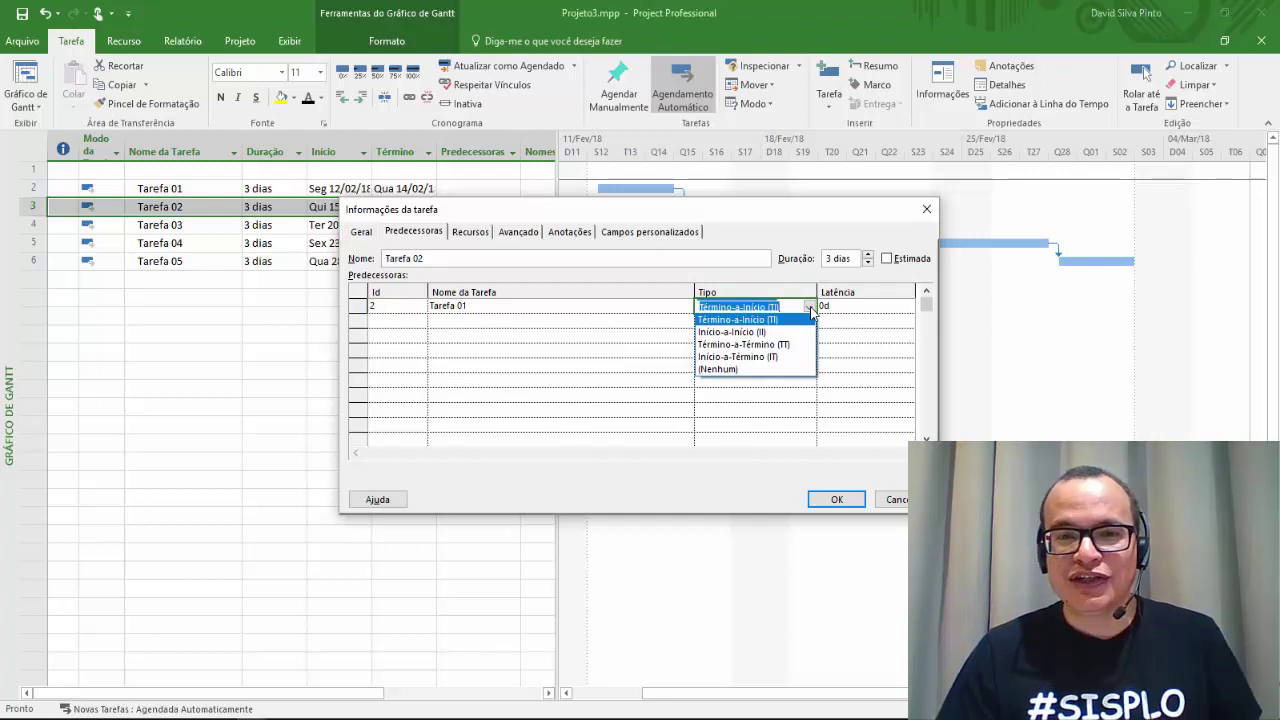
{"action": "left_click", "coordinate": [755, 319]}
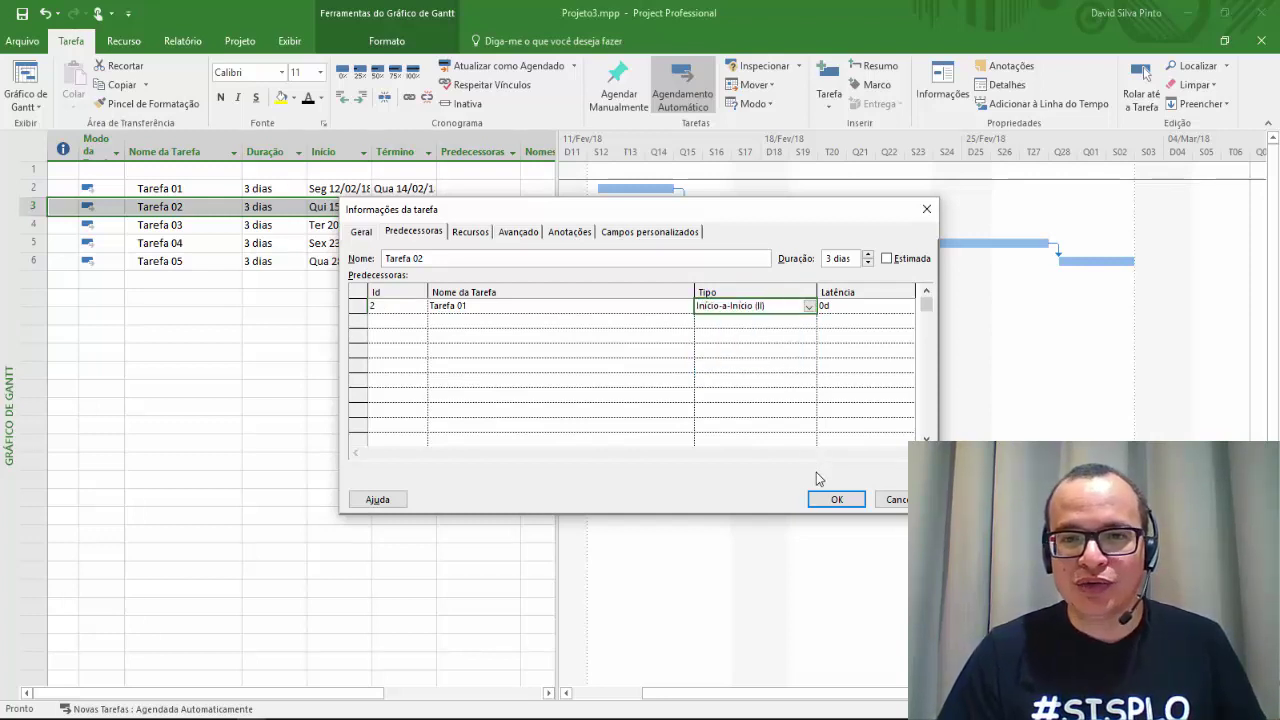
{"action": "left_click", "coordinate": [836, 499]}
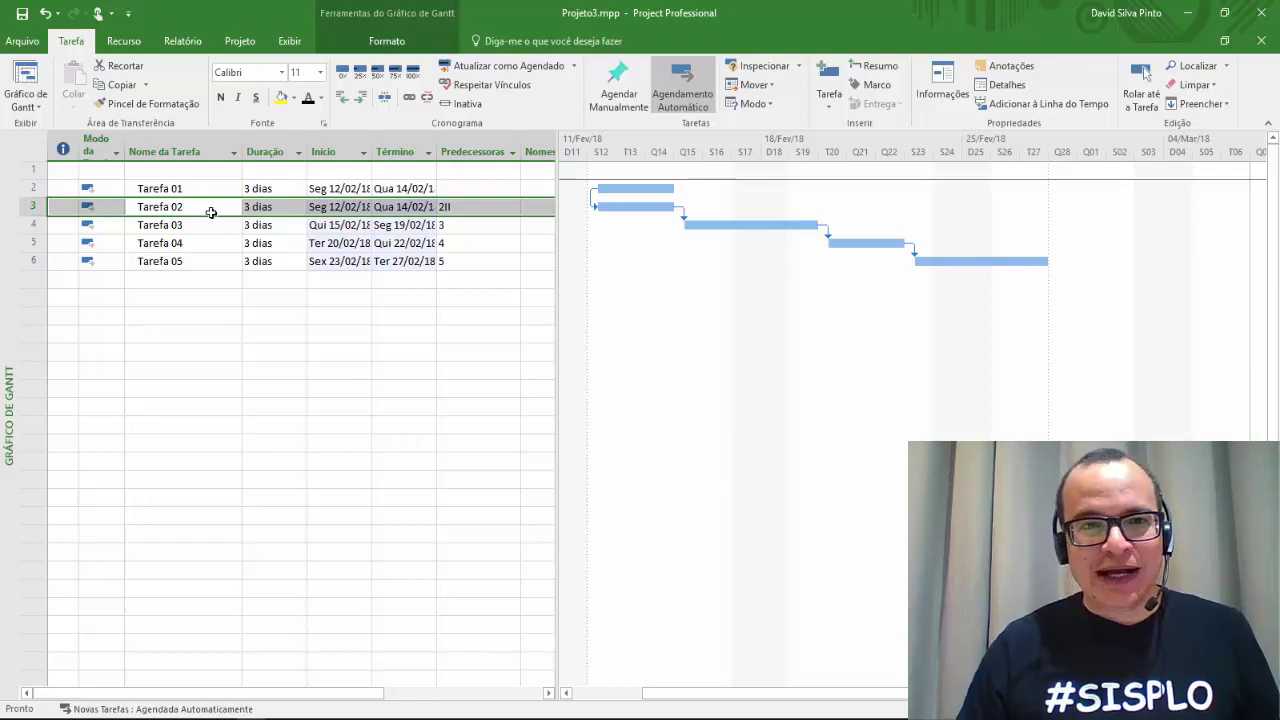
{"action": "left_click", "coordinate": [194, 208]}
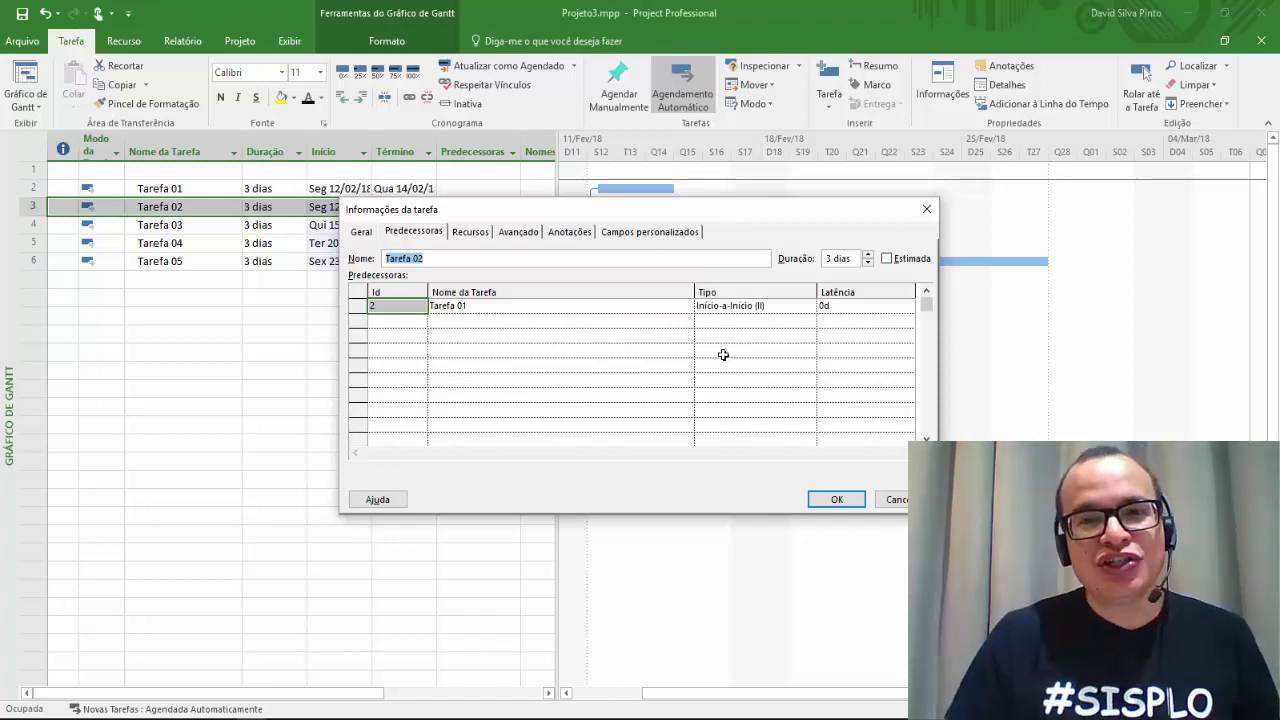
Step: Set a 2d lag on Tarefa 02's link so it runs Qua 14/02–Sex 16/02/18
{"action": "left_click", "coordinate": [880, 306]}
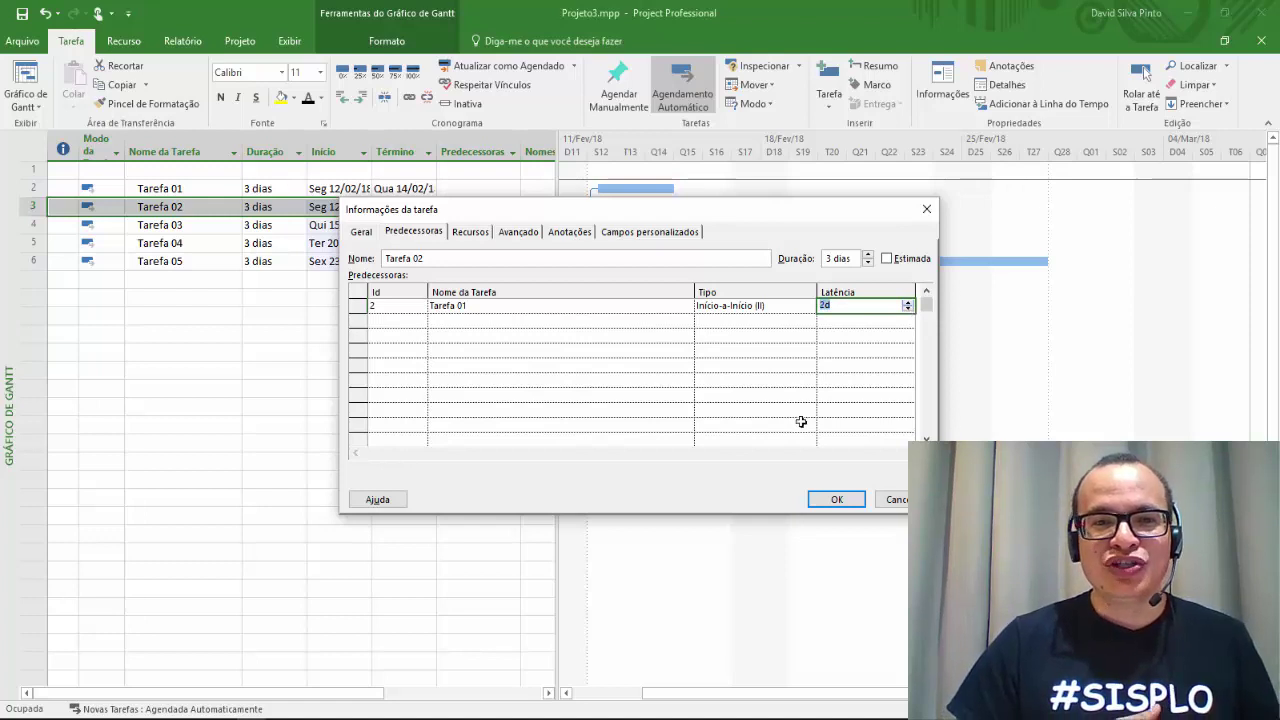
{"action": "left_click", "coordinate": [830, 500]}
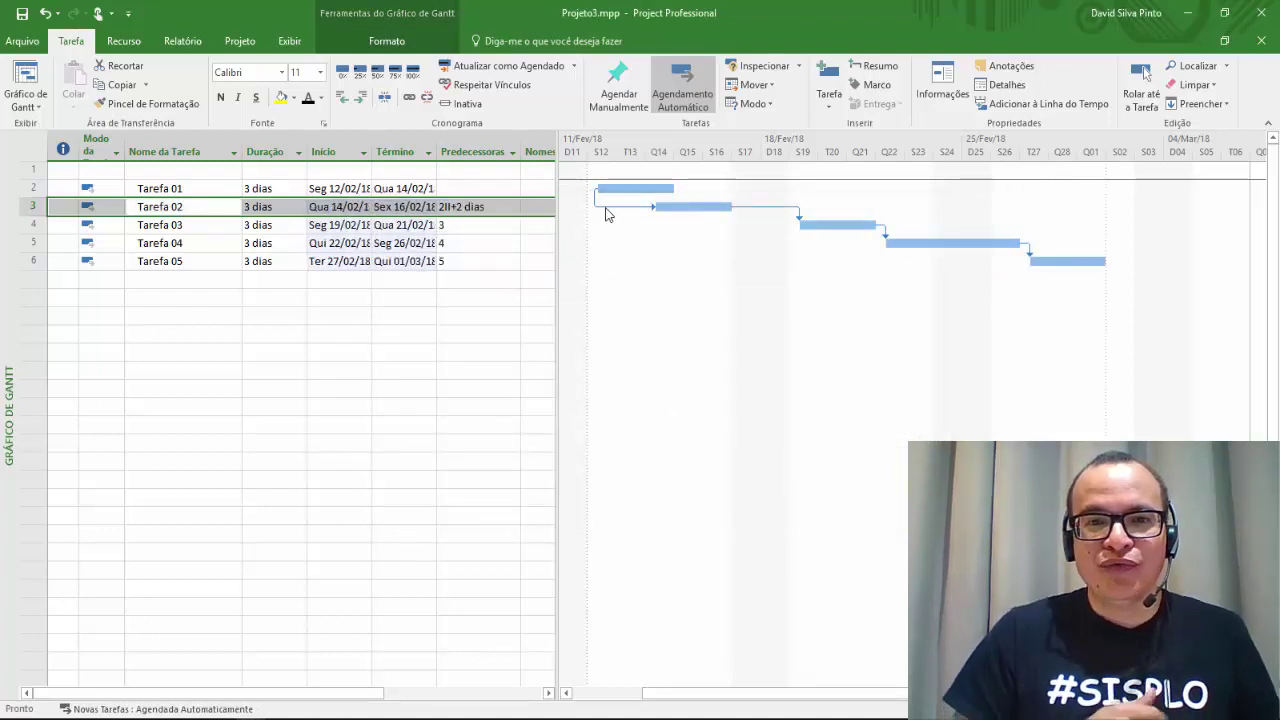
{"action": "mouse_move", "coordinate": [606, 212]}
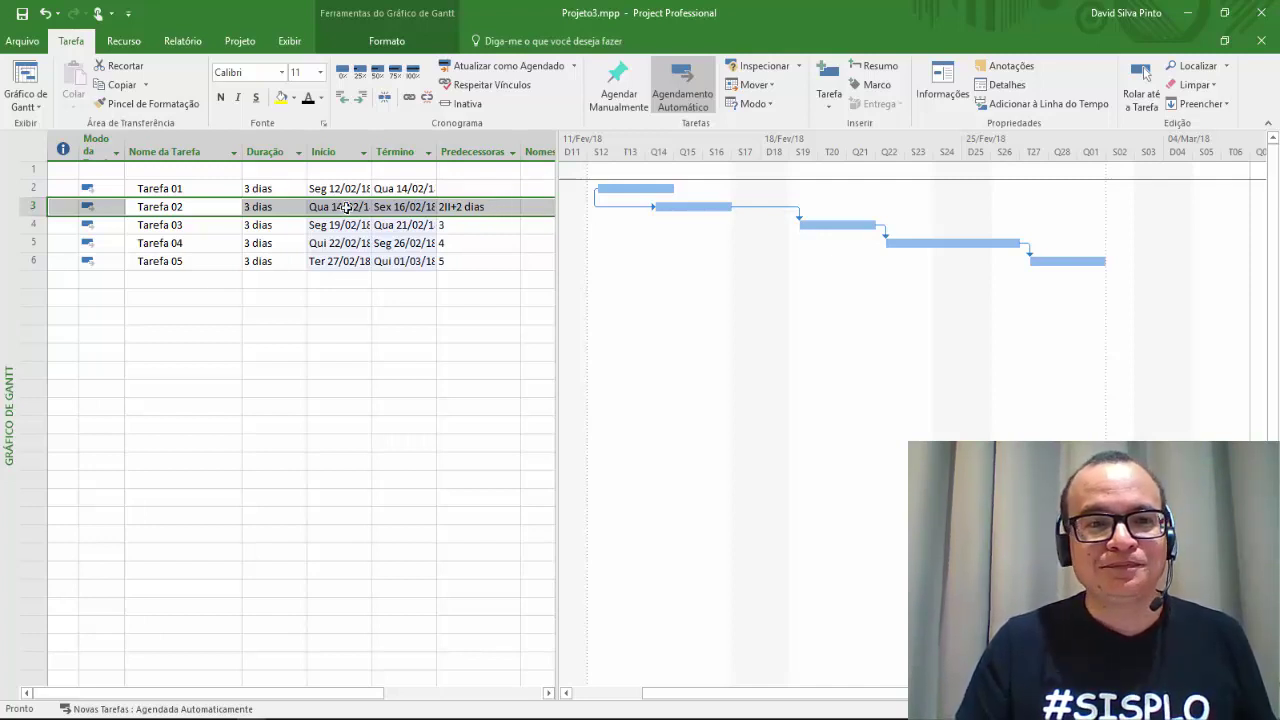
Step: Make Tarefa 03's link to Tarefa 02 Término-a-Término (TT) so both end 16/02
{"action": "left_click", "coordinate": [188, 226]}
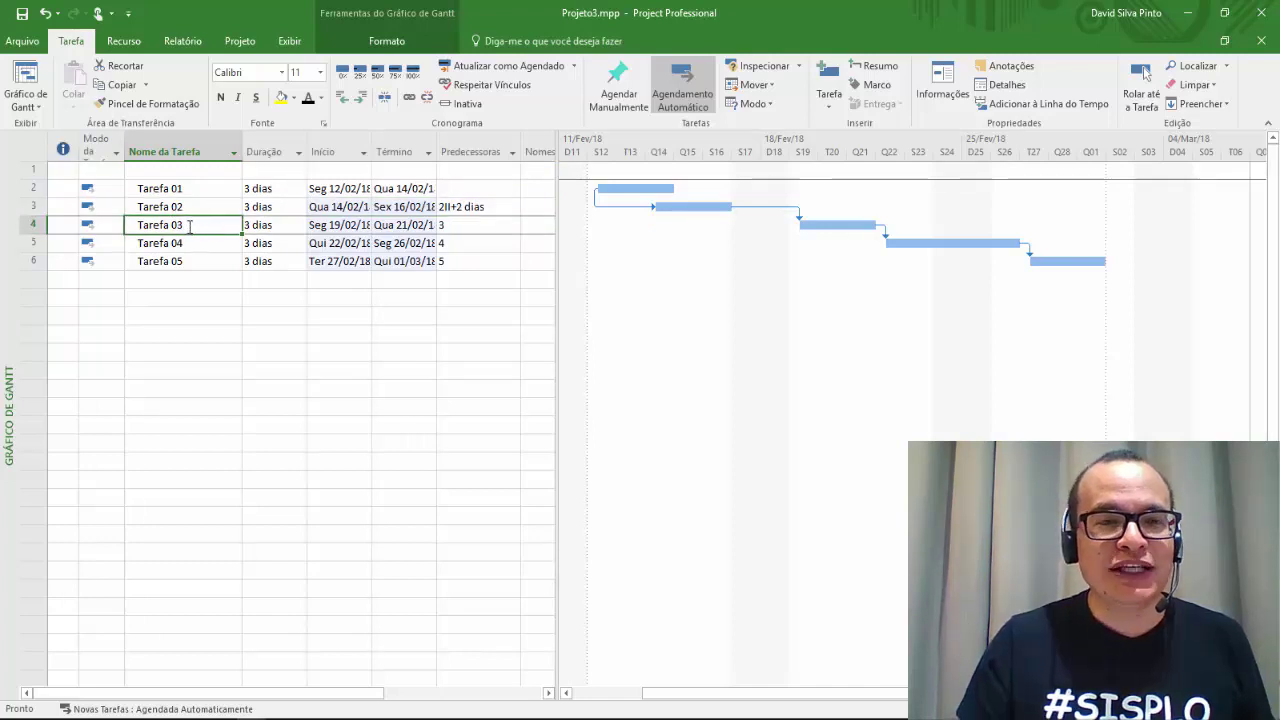
{"action": "key", "text": "shift+space"}
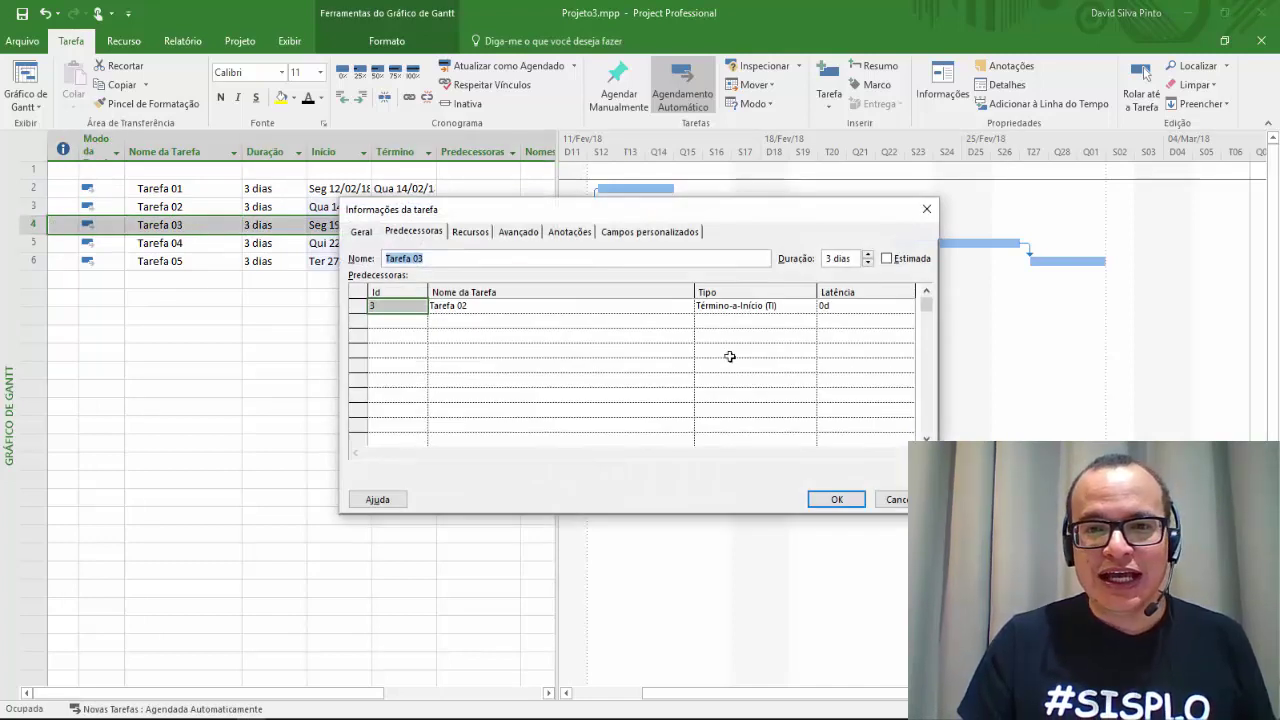
{"action": "left_click", "coordinate": [811, 305]}
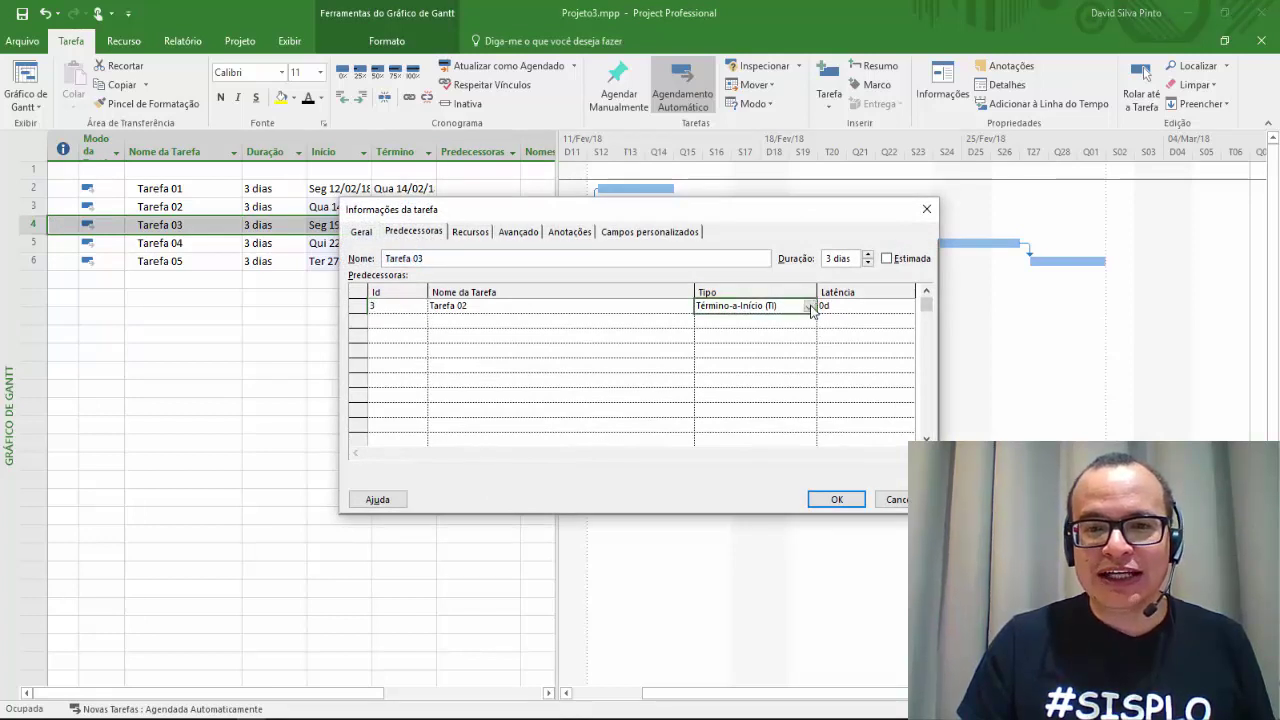
{"action": "left_click", "coordinate": [809, 307]}
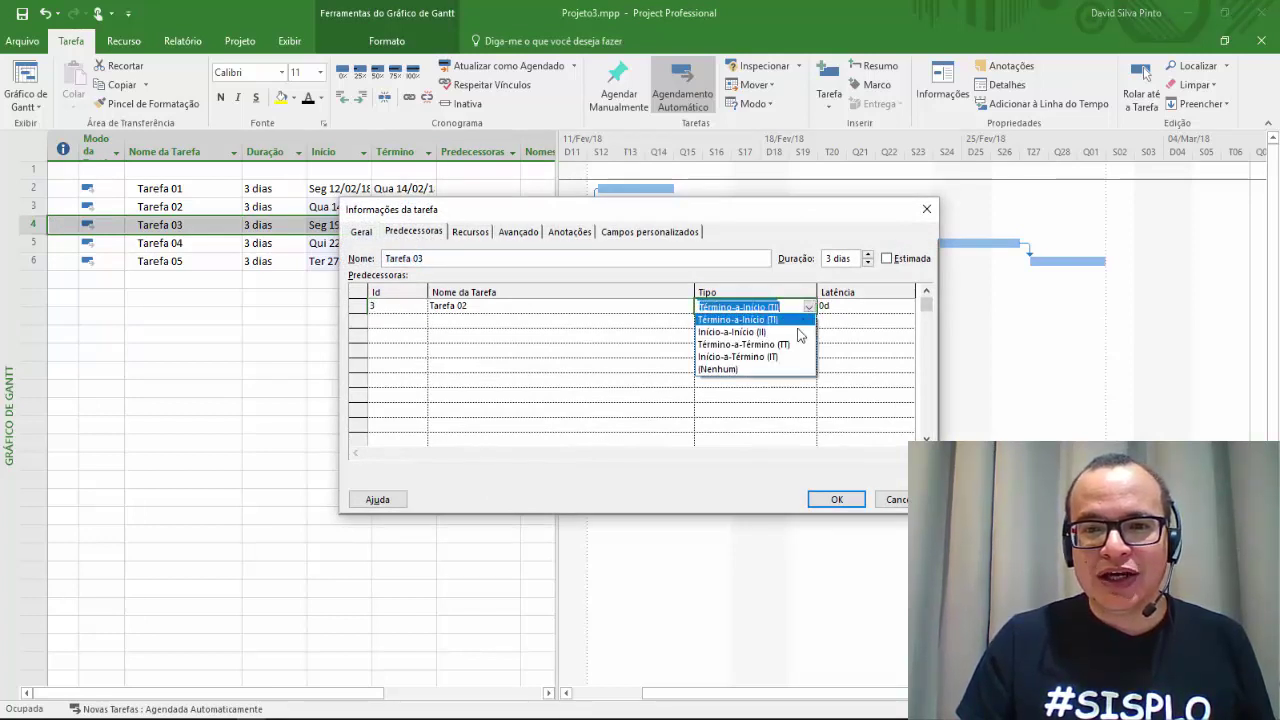
{"action": "left_click", "coordinate": [797, 345]}
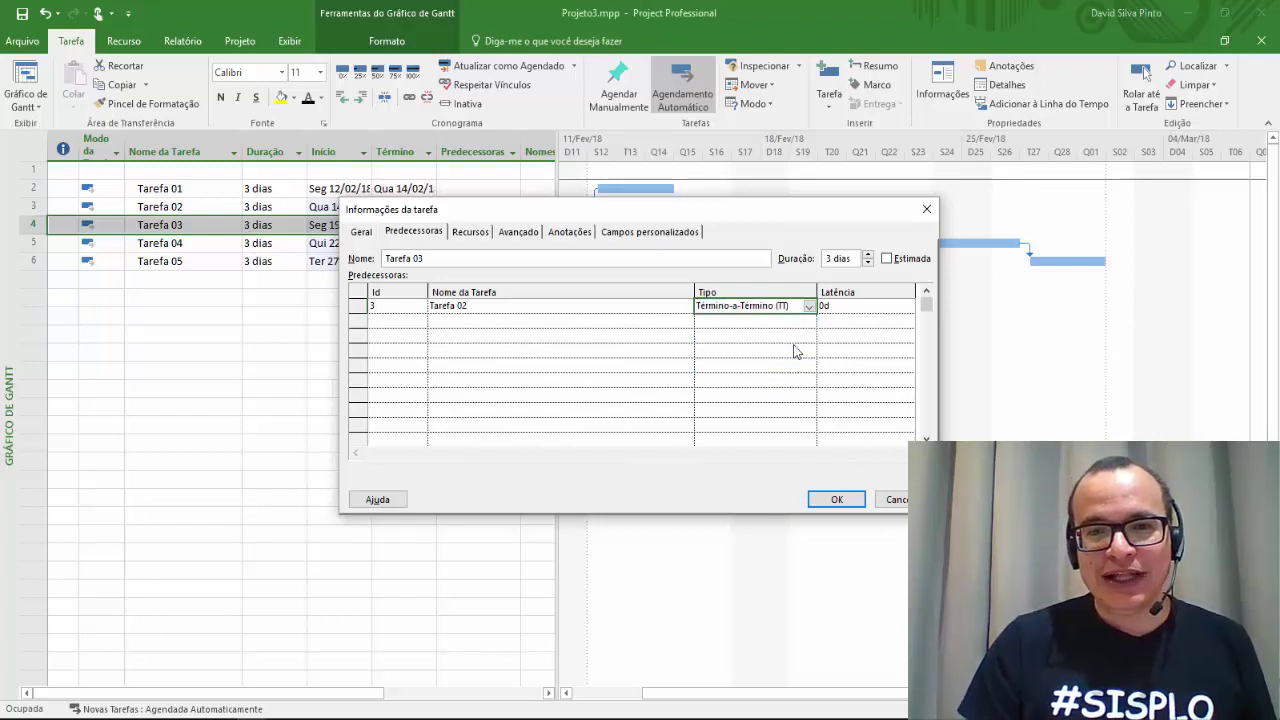
{"action": "left_click", "coordinate": [837, 499]}
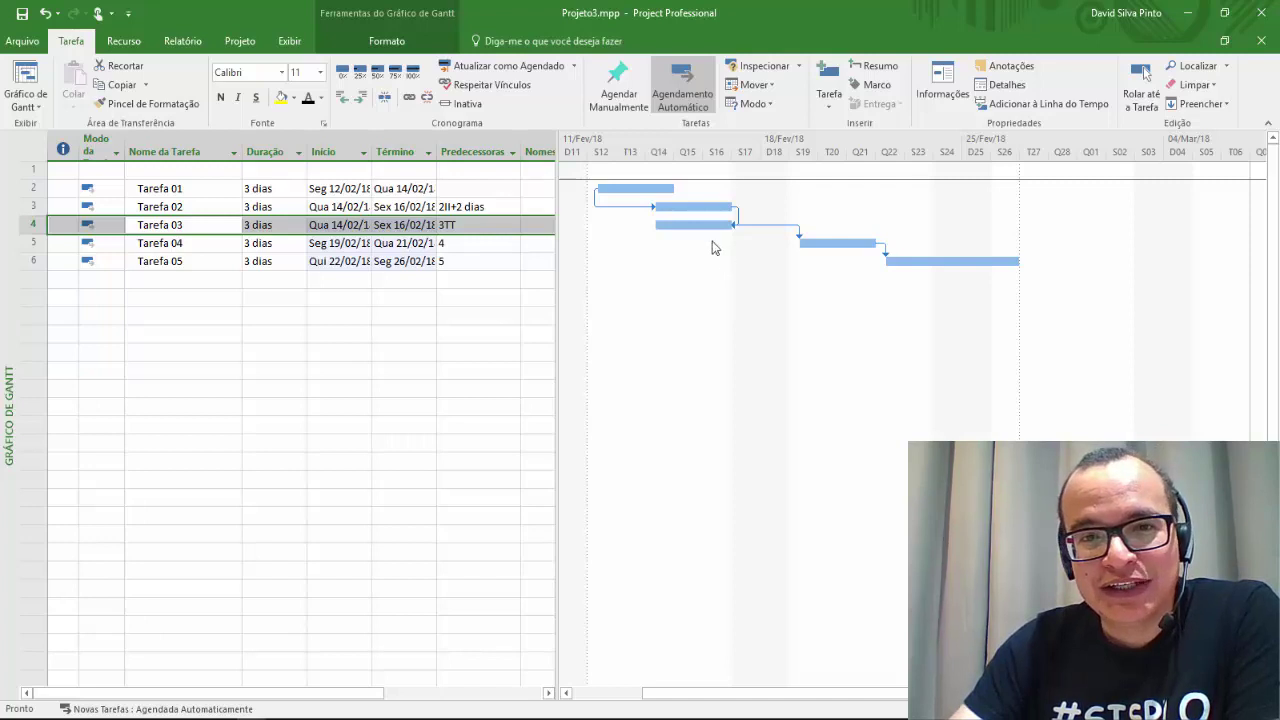
Step: Drag Tarefa 02's bar out to 19/02, then back to 14/02–16/02
{"action": "left_click_drag", "start_coordinate": [690, 208], "coordinate": [739, 207]}
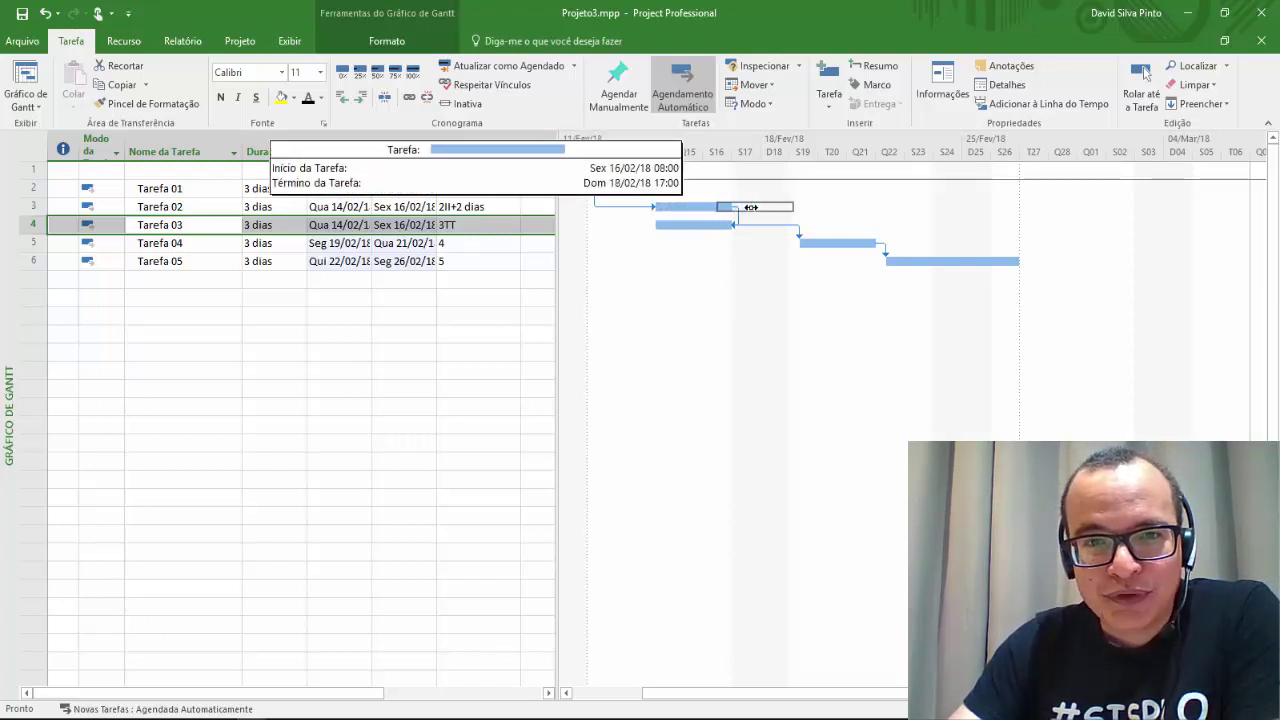
{"action": "mouse_move", "coordinate": [747, 207]}
{"action": "left_mouse_down"}
{"action": "mouse_move", "coordinate": [692, 205]}
{"action": "mouse_move", "coordinate": [744, 213]}
{"action": "left_mouse_up"}
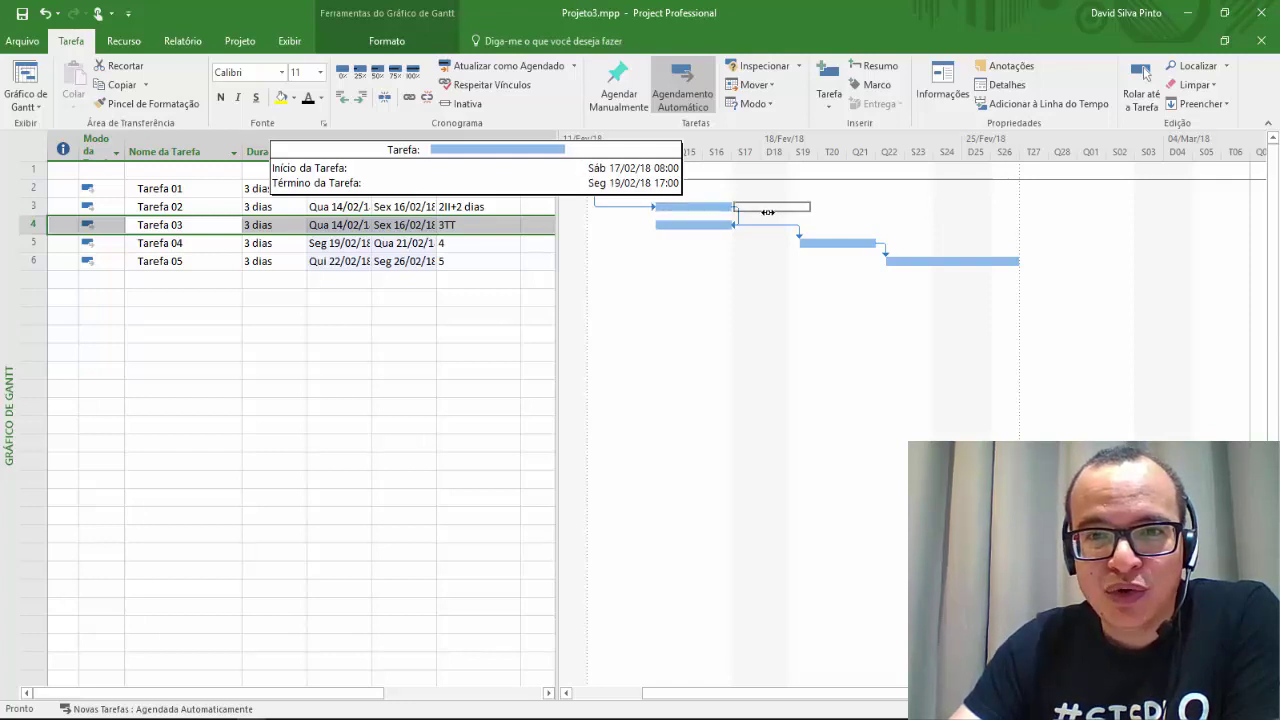
{"action": "left_click_drag", "start_coordinate": [775, 212], "coordinate": [837, 205]}
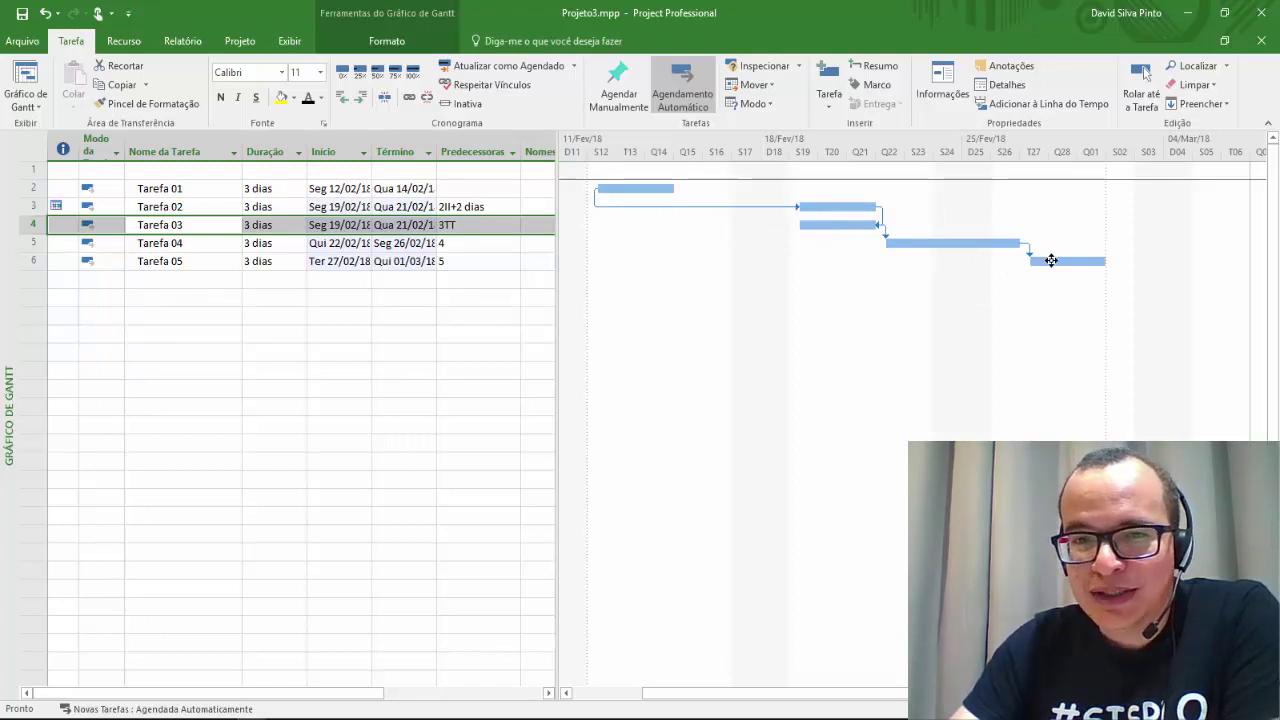
{"action": "mouse_move", "coordinate": [1051, 260]}
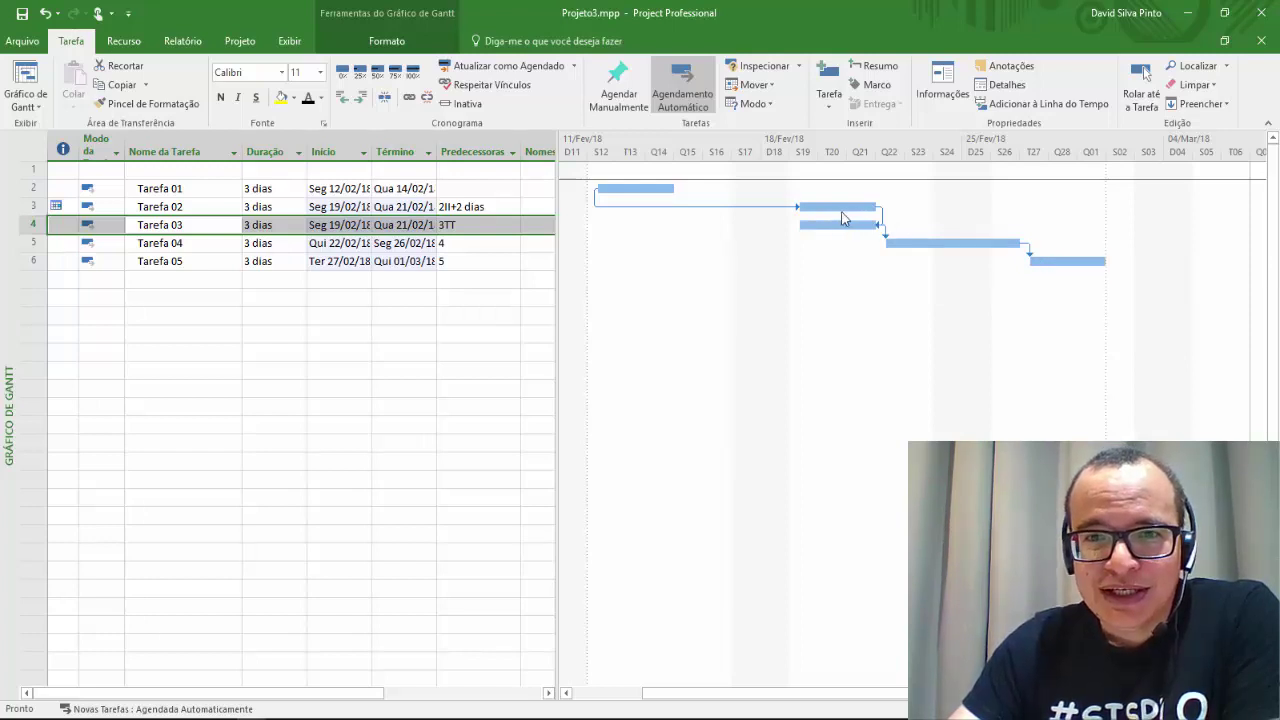
{"action": "left_click_drag", "start_coordinate": [838, 206], "coordinate": [694, 206]}
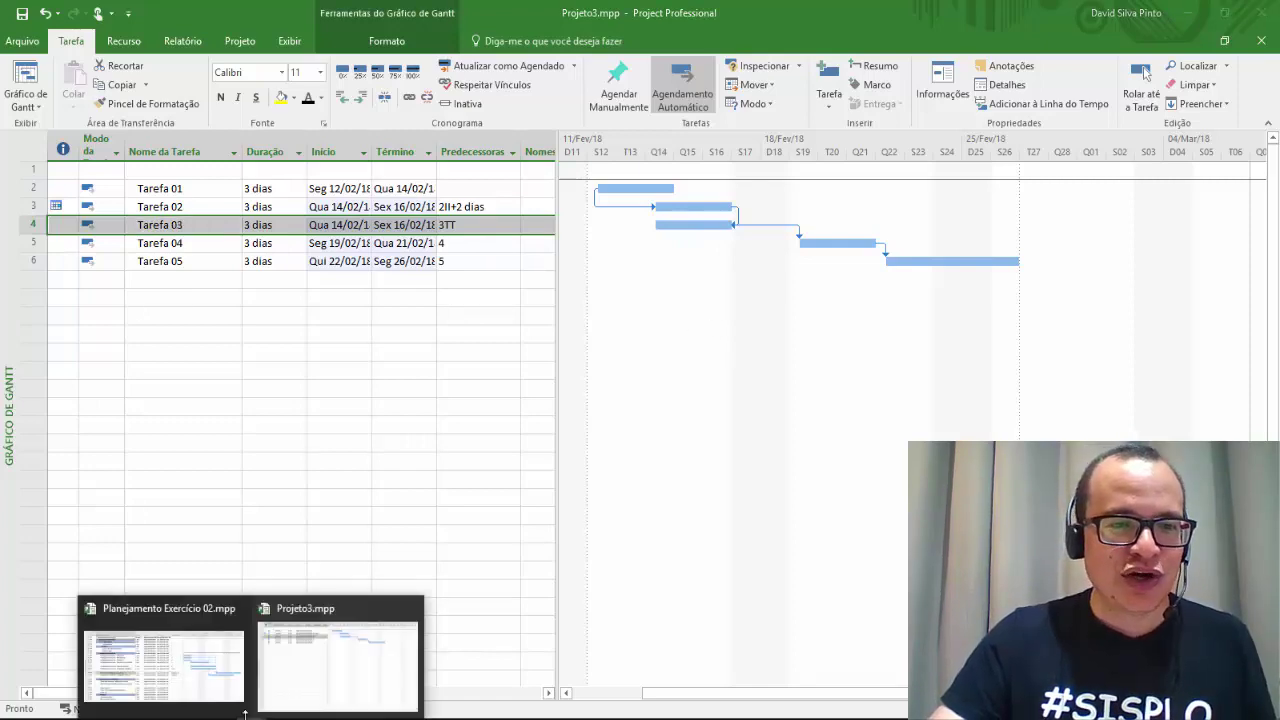
Step: Switch to Planejamento Exercício 02.mpp and show task 14's predecessor details
{"action": "left_click", "coordinate": [200, 680]}
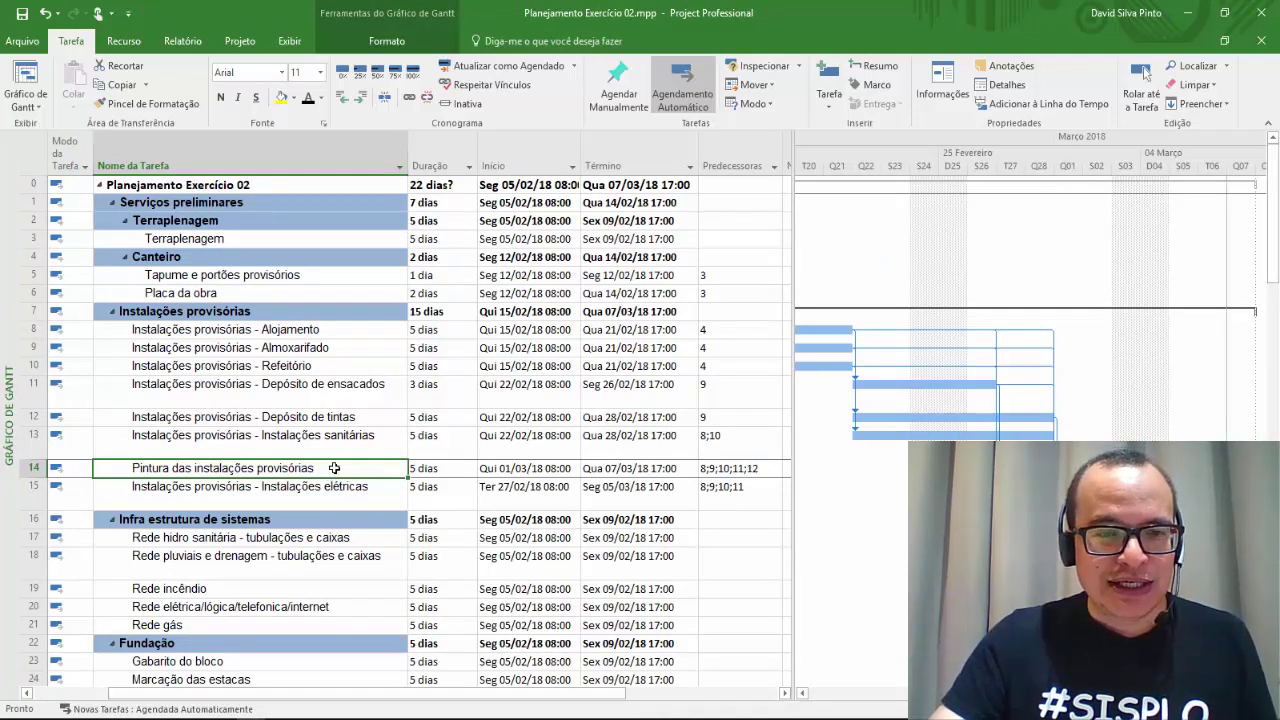
{"action": "double_click", "coordinate": [336, 468]}
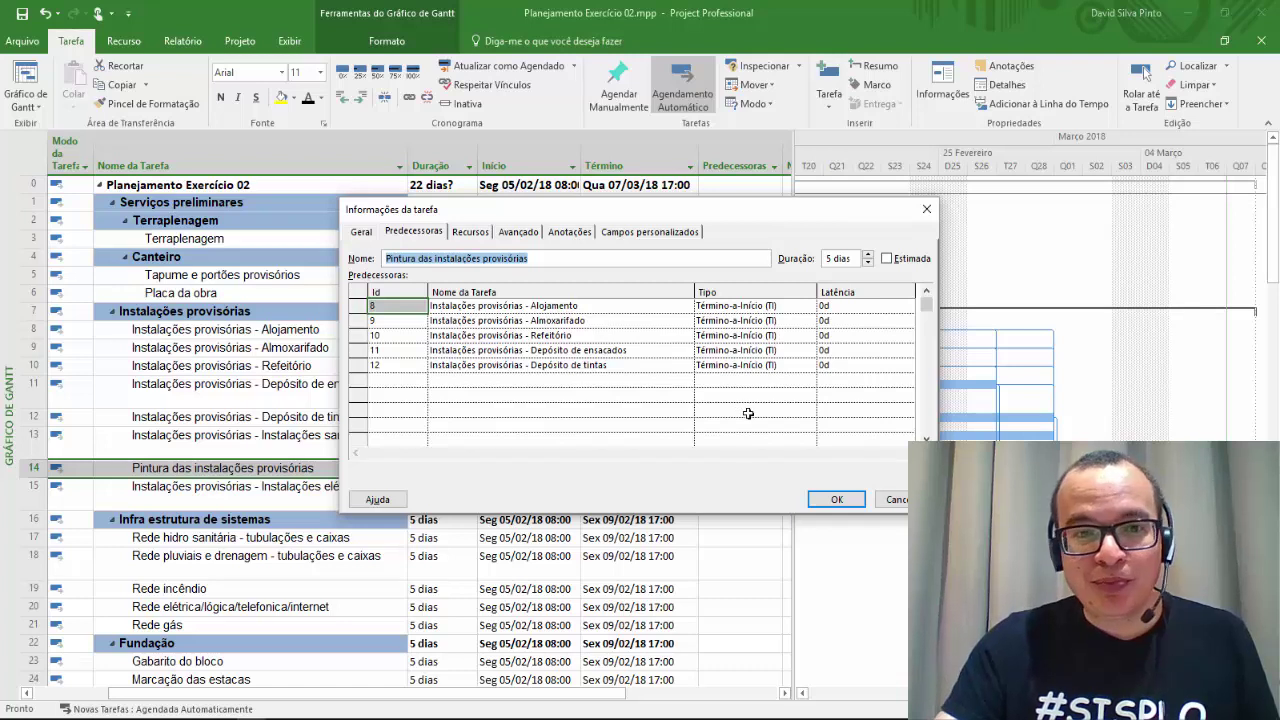
Step: Enter a -2d lag for predecessors 8, 9, 10, 11 and 12 of task 14
{"action": "left_click", "coordinate": [869, 310]}
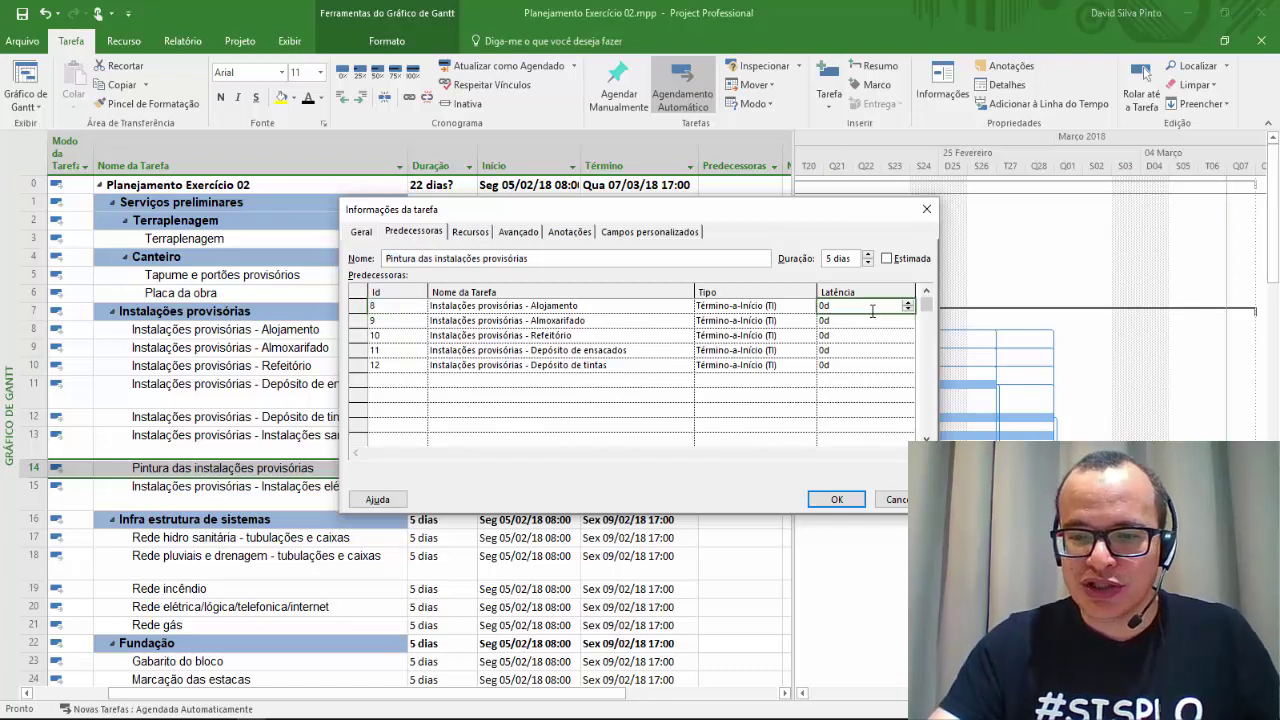
{"action": "type", "text": "-2"}
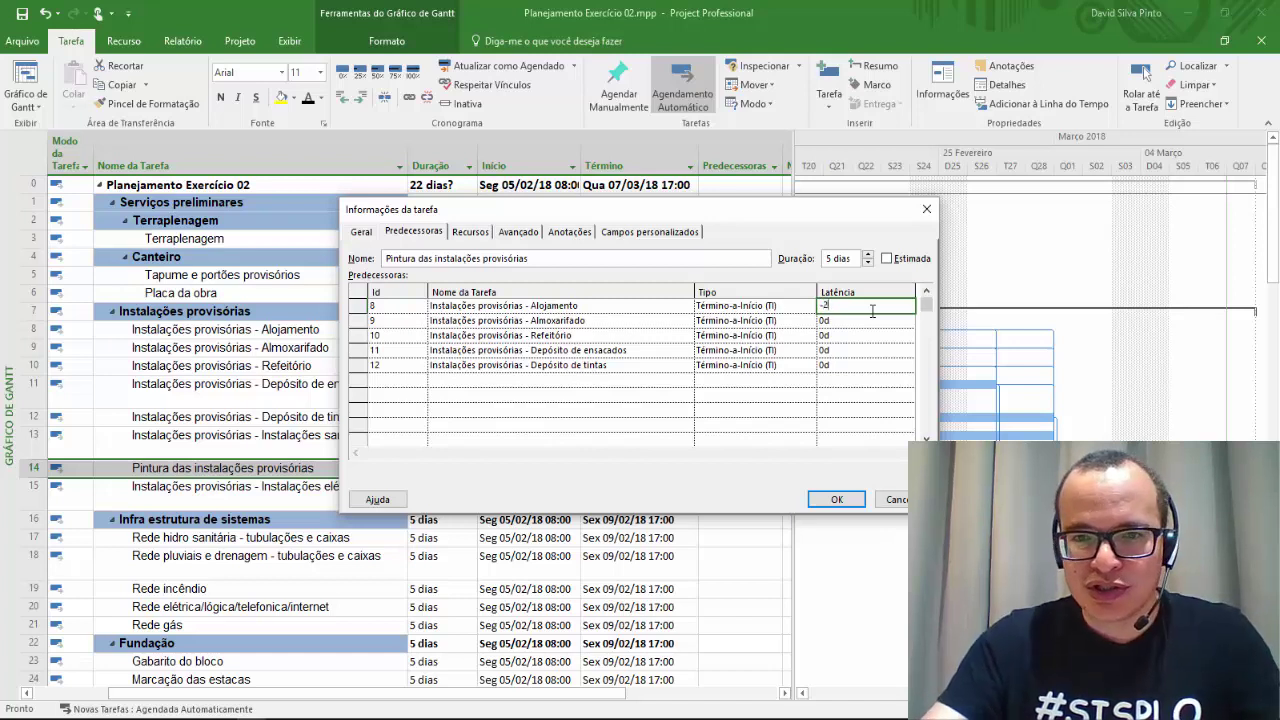
{"action": "key", "text": "Return"}
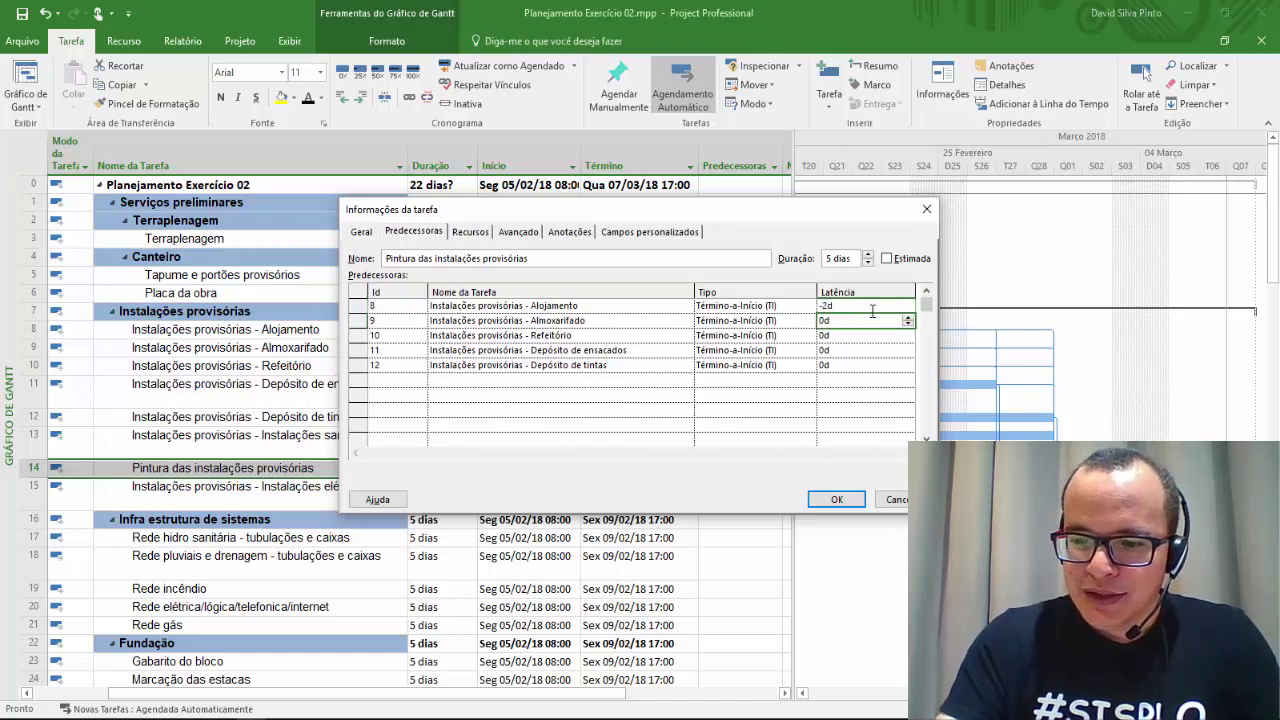
{"action": "type", "text": "-2"}
{"action": "key", "text": "Return"}
{"action": "type", "text": "-2"}
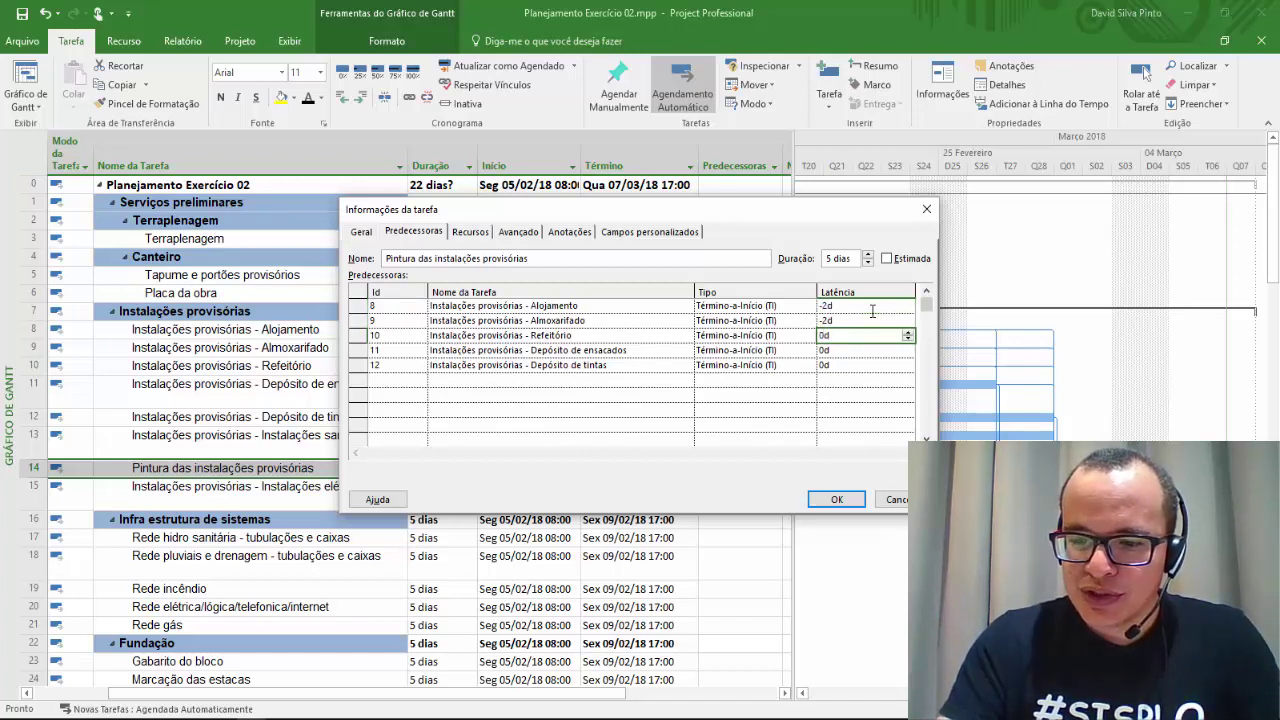
{"action": "key", "text": "Return"}
{"action": "type", "text": "-2"}
{"action": "key", "text": "Return"}
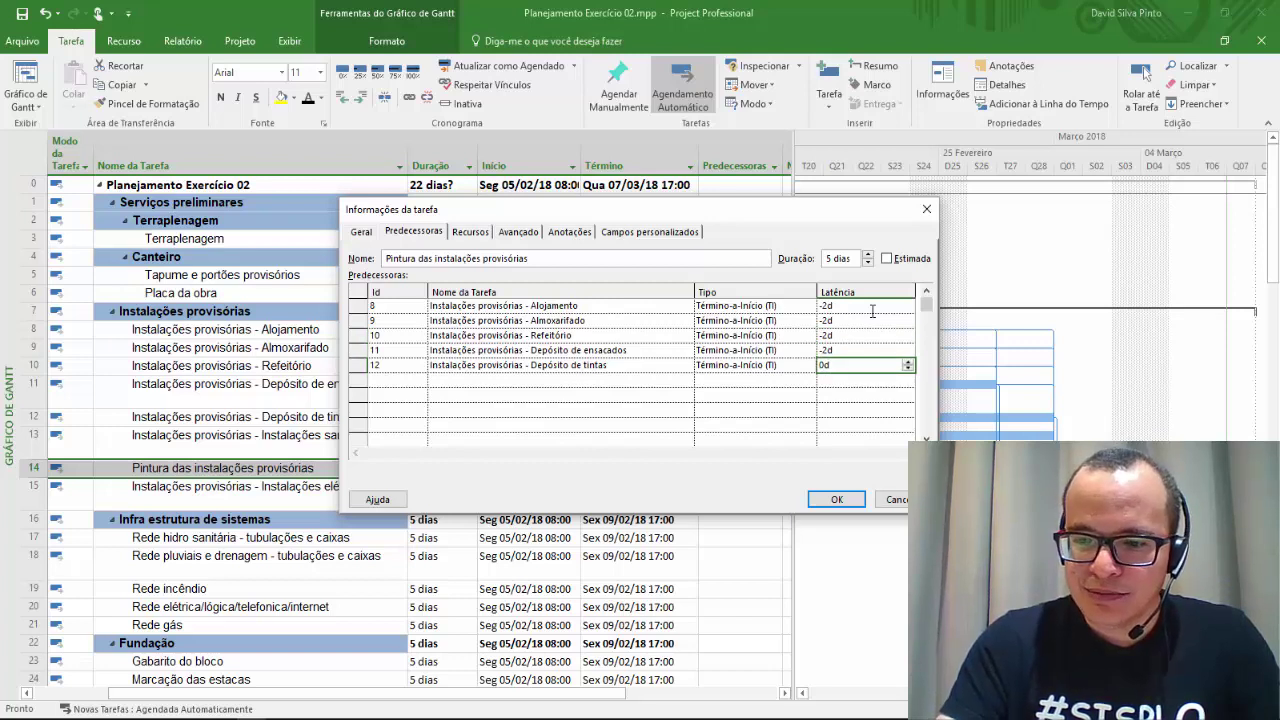
{"action": "type", "text": "-2"}
{"action": "key", "text": "Return"}
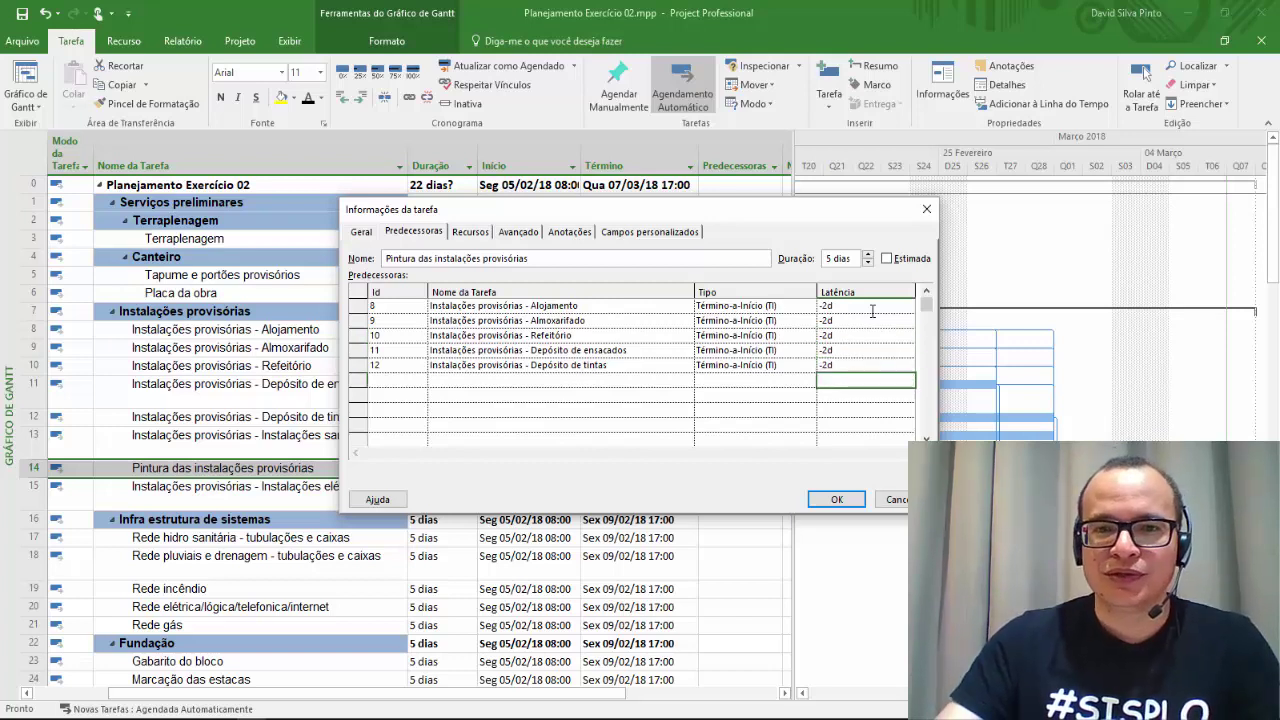
{"action": "left_click", "coordinate": [837, 499]}
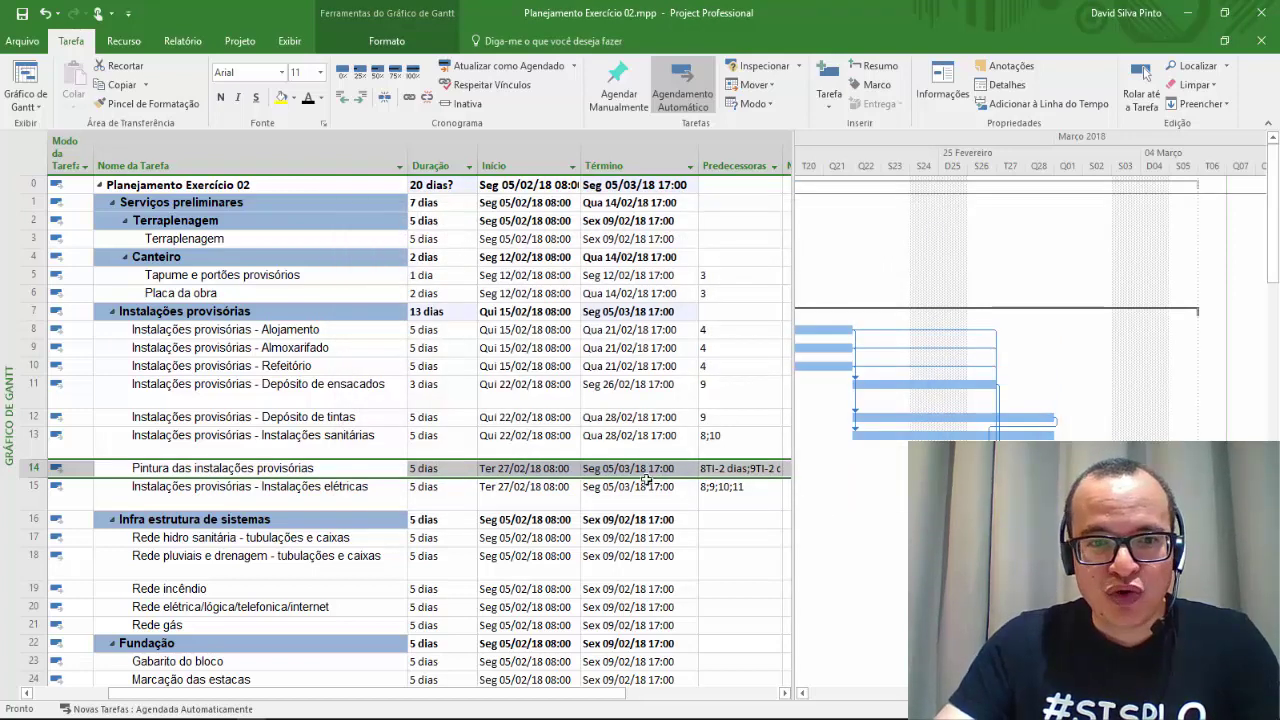
Step: Commit task 14's name edit and switch to the Cronograma Físico 1 BLOCO schedule
{"action": "left_click", "coordinate": [354, 472]}
{"action": "left_click", "coordinate": [354, 472]}
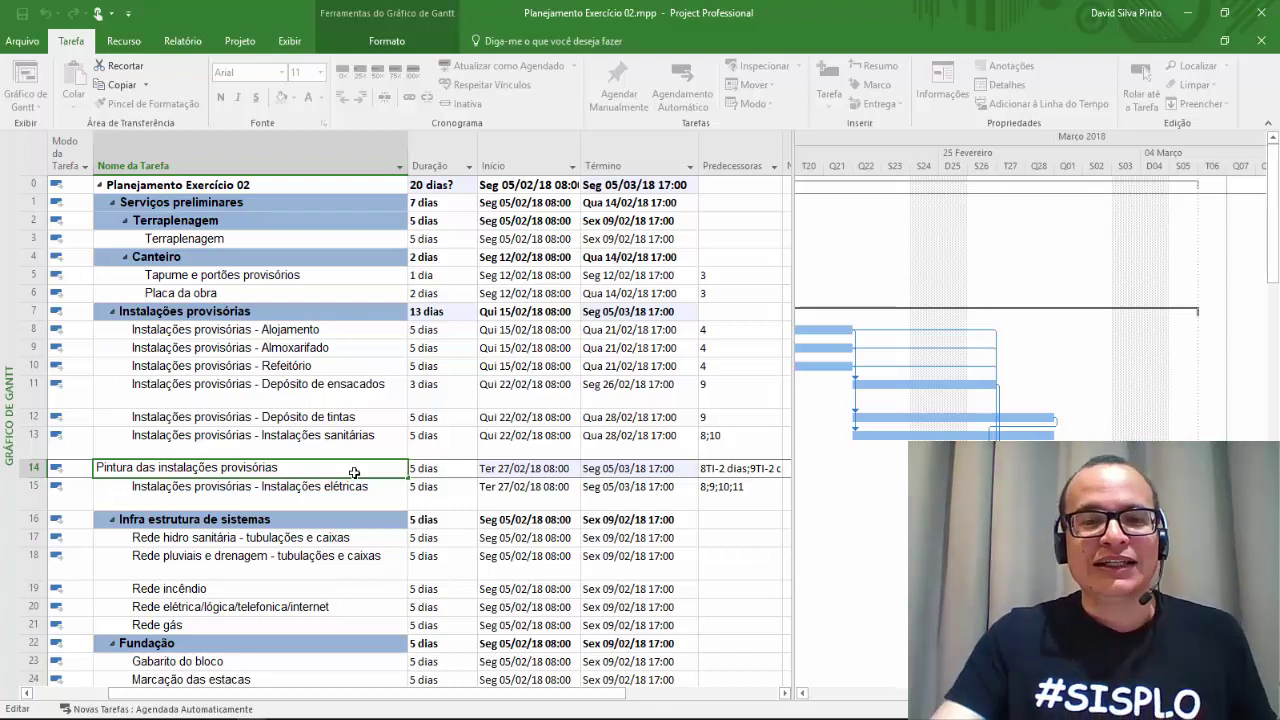
{"action": "key", "text": "Return"}
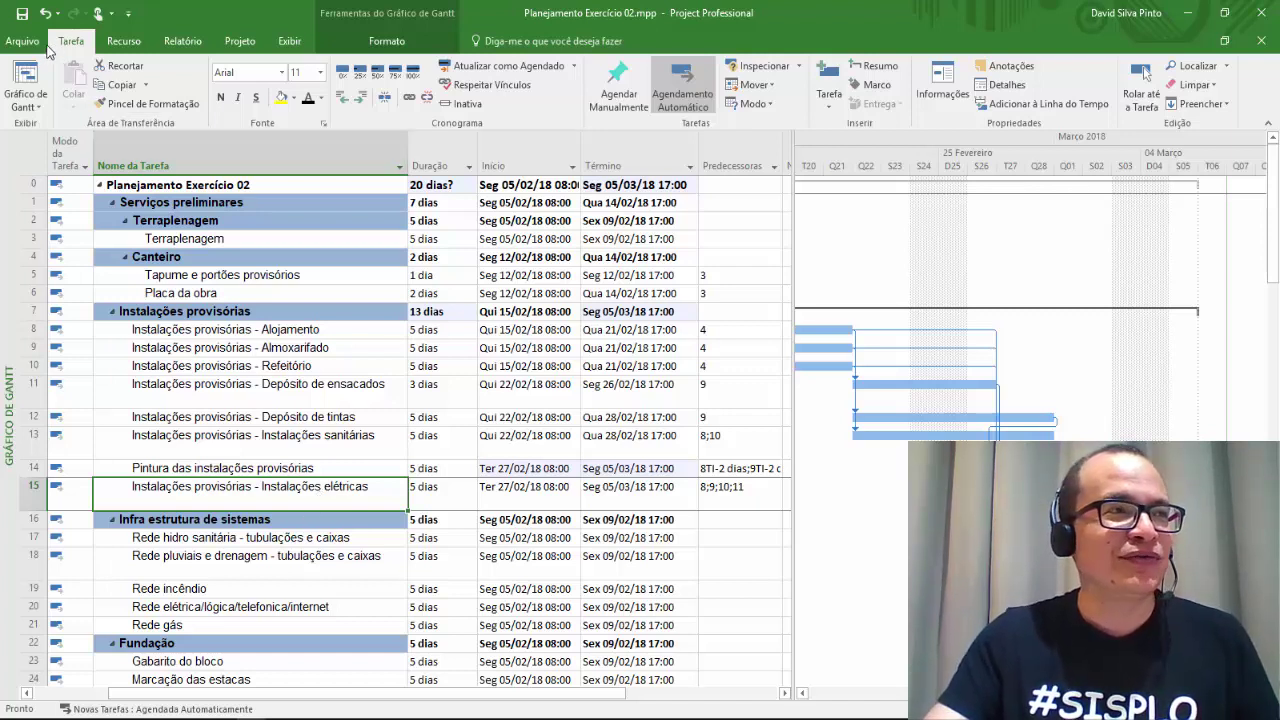
{"action": "mouse_move", "coordinate": [53, 148]}
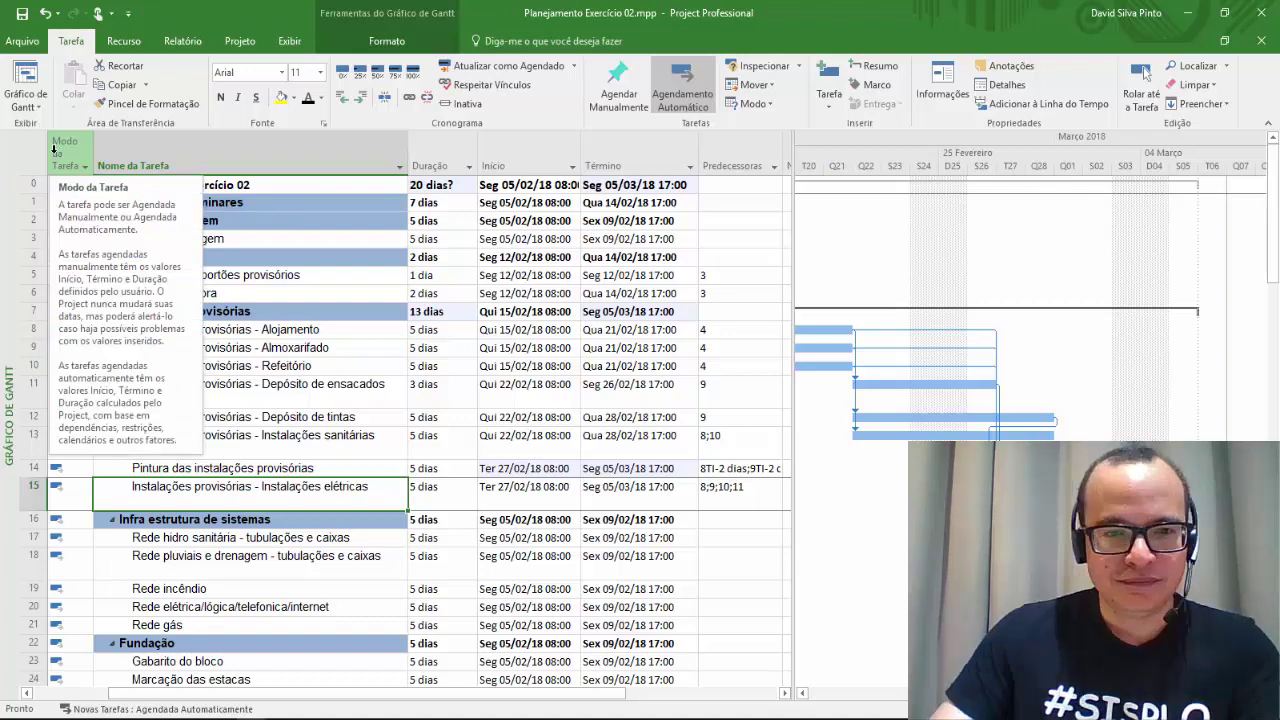
{"action": "key", "text": "alt+Tab"}
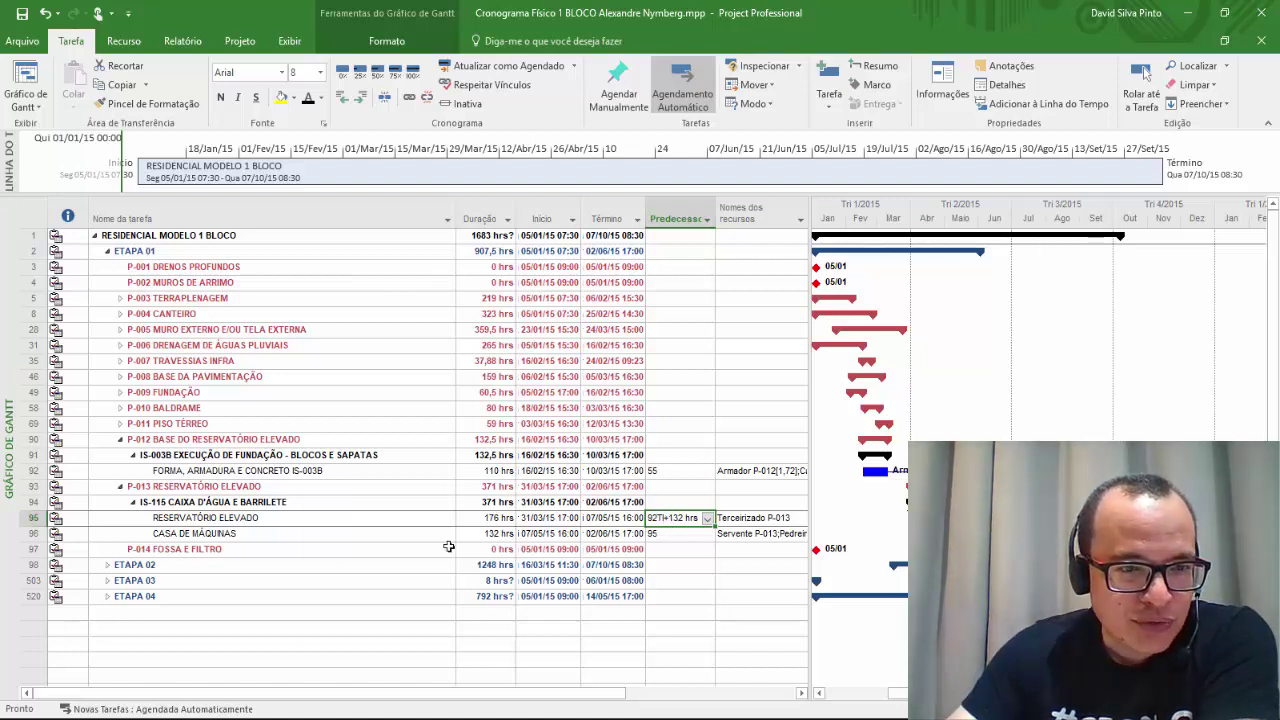
{"action": "left_click", "coordinate": [137, 506]}
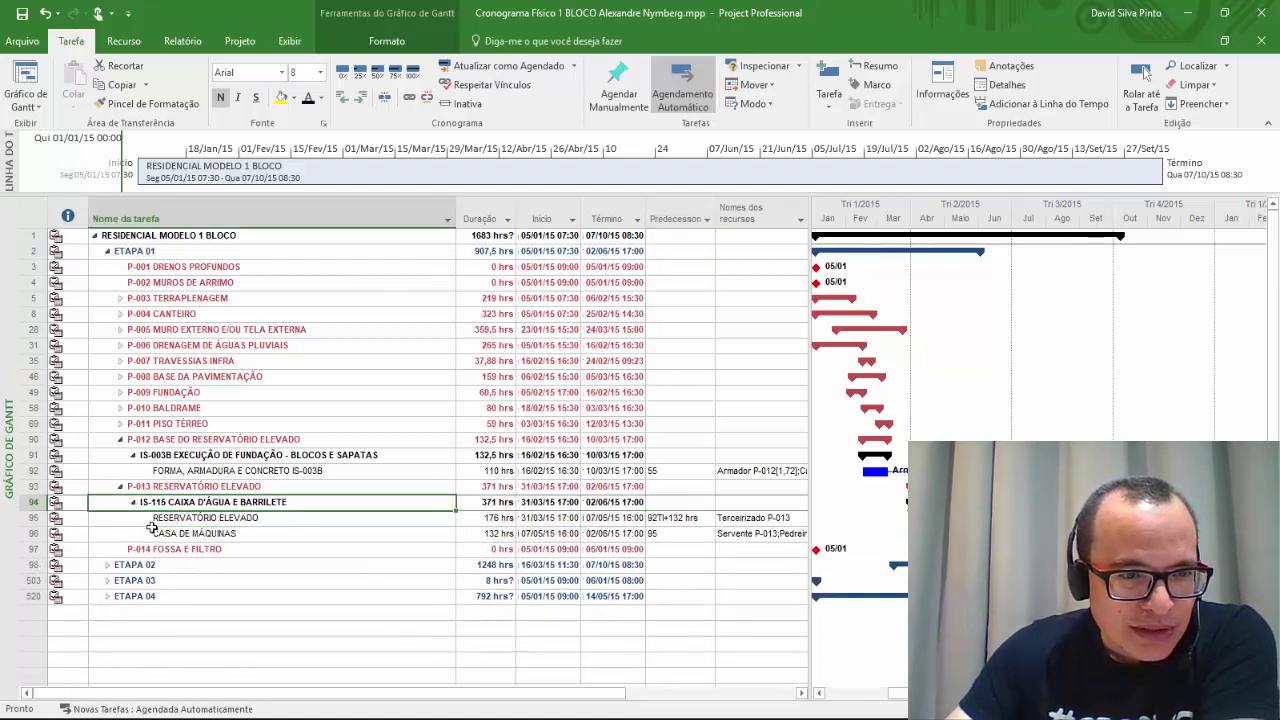
{"action": "left_click", "coordinate": [120, 487]}
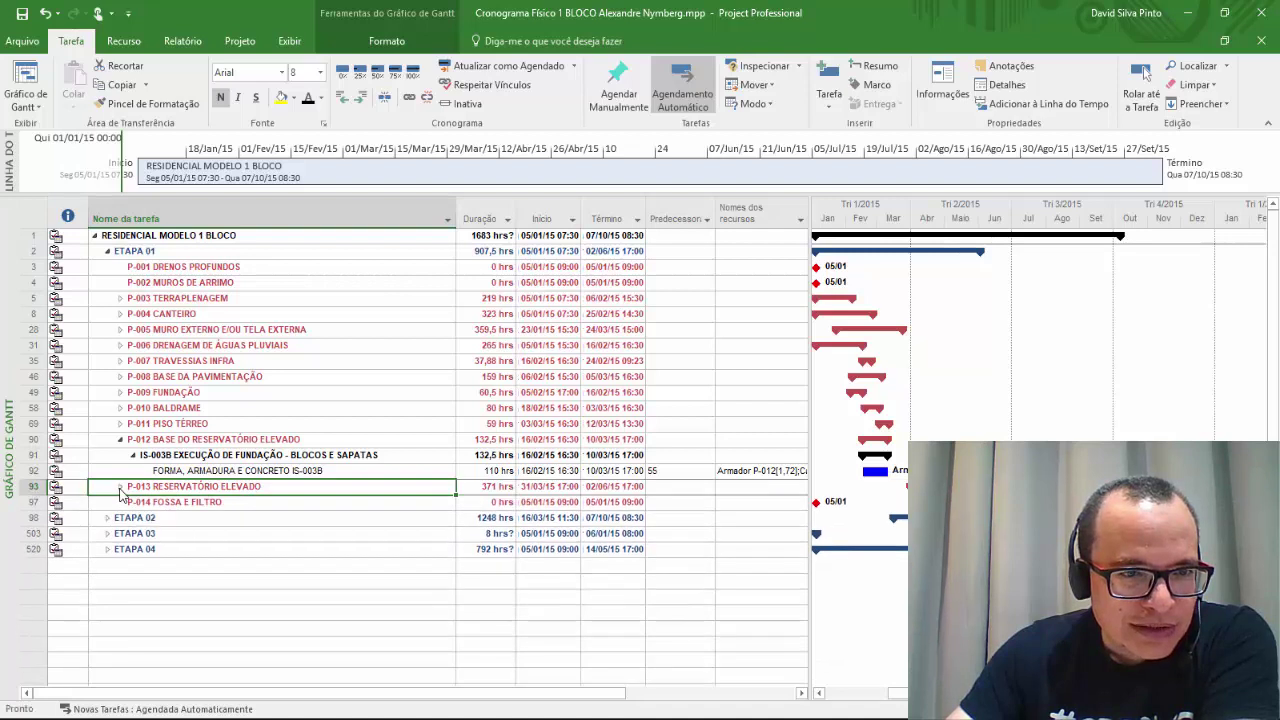
{"action": "left_click", "coordinate": [120, 487]}
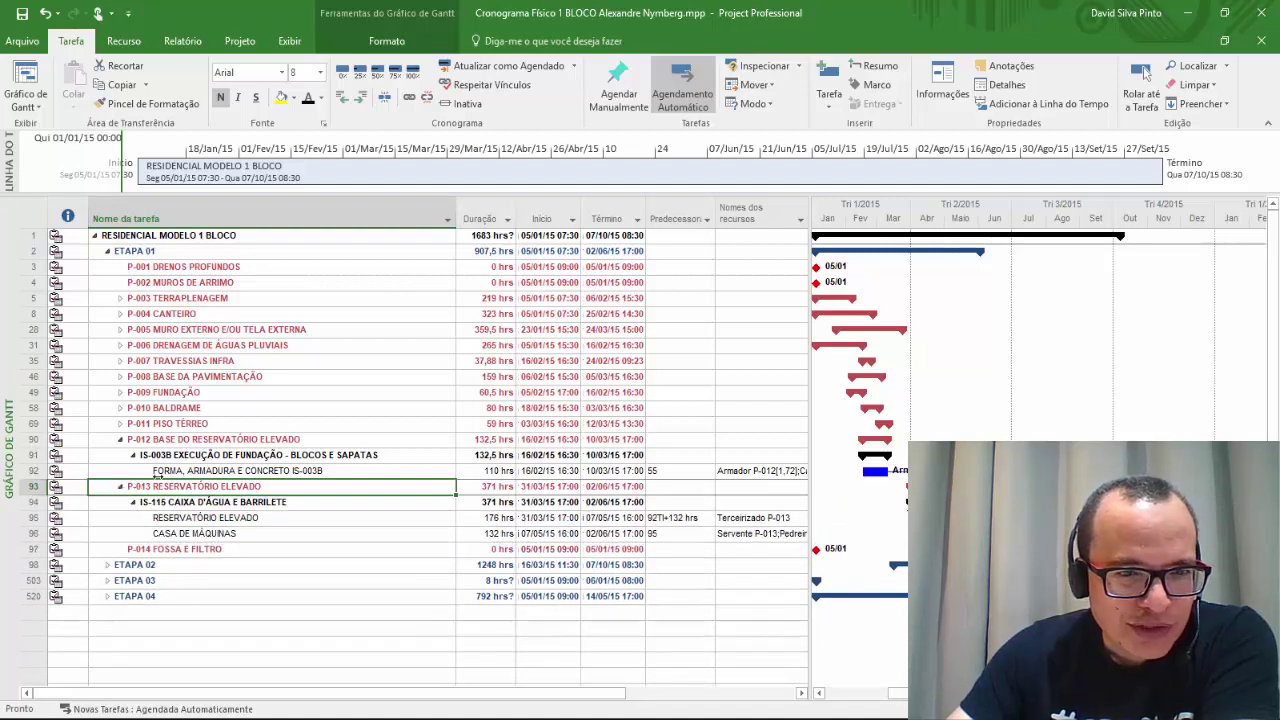
{"action": "left_click", "coordinate": [176, 471]}
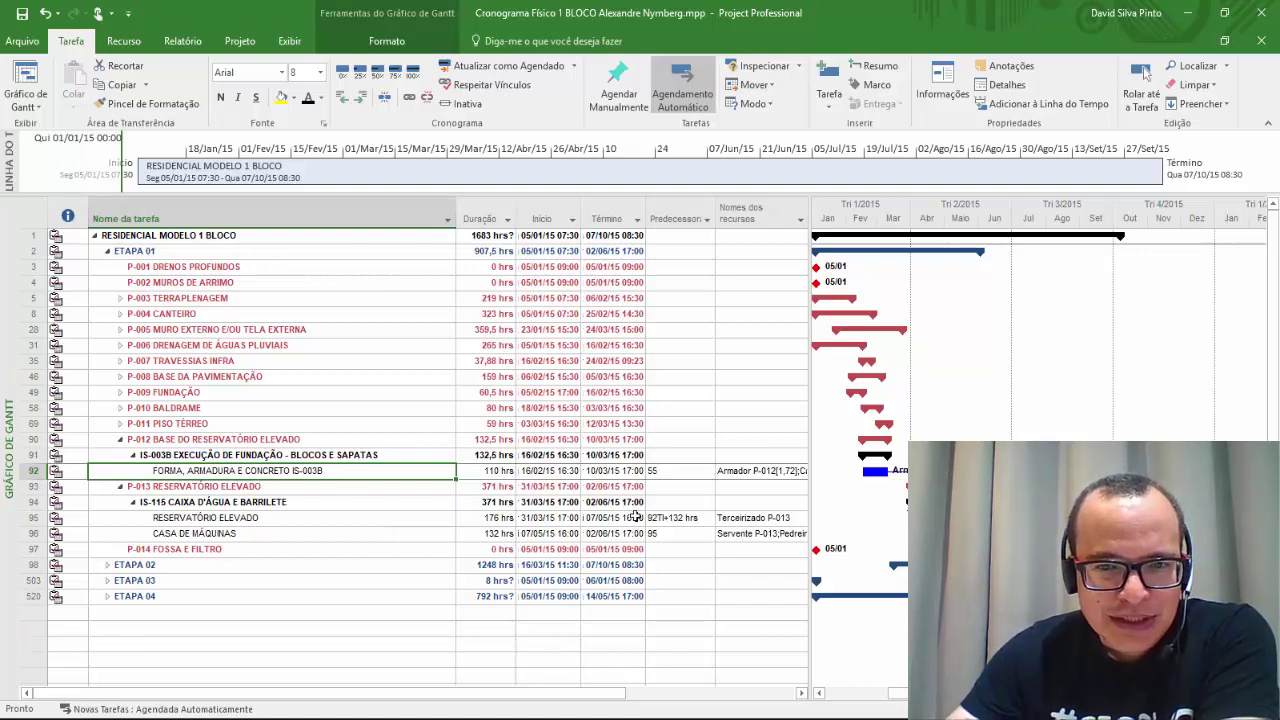
{"action": "left_click", "coordinate": [668, 518]}
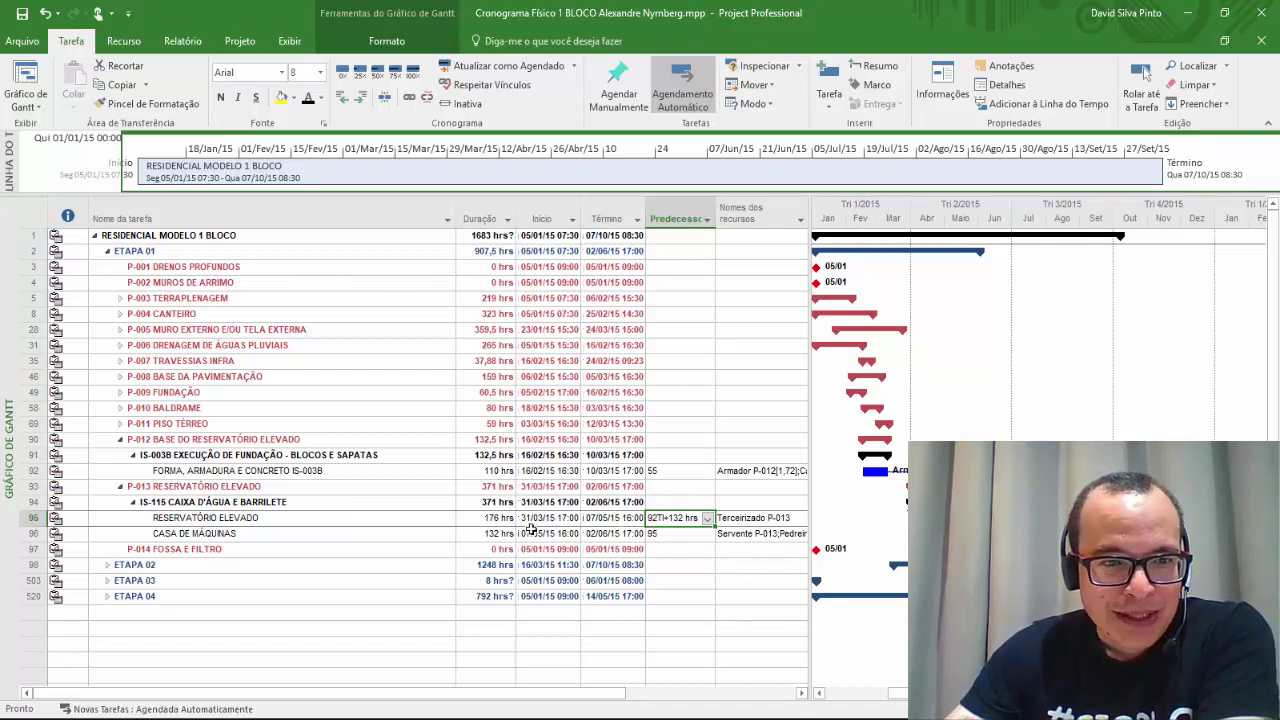
{"action": "left_click", "coordinate": [238, 520]}
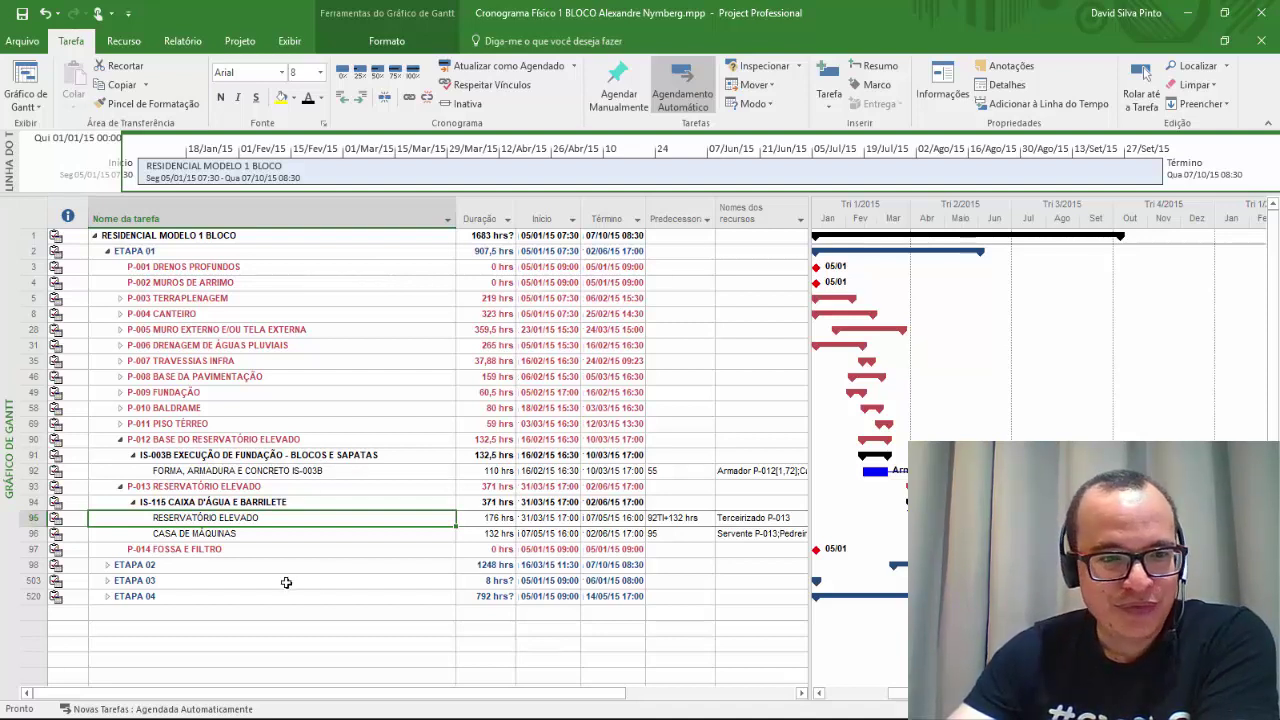
Step: Expand ETAPA 02 and scroll through its masonry and slab subtasks
{"action": "left_click", "coordinate": [107, 564]}
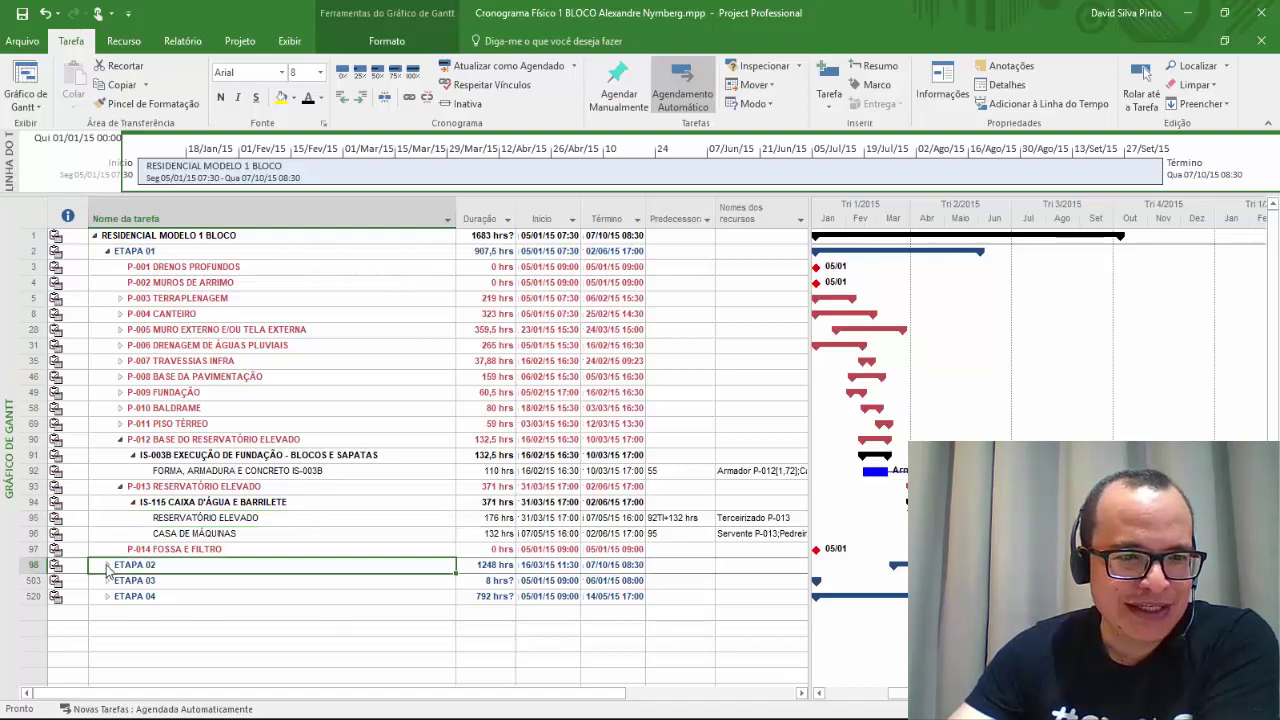
{"action": "scroll", "coordinate": [269, 507], "scroll_direction": "down", "scroll_amount": 2}
{"action": "scroll", "coordinate": [269, 507], "scroll_direction": "down", "scroll_amount": 6}
{"action": "scroll", "coordinate": [270, 506], "scroll_direction": "down", "scroll_amount": 1}
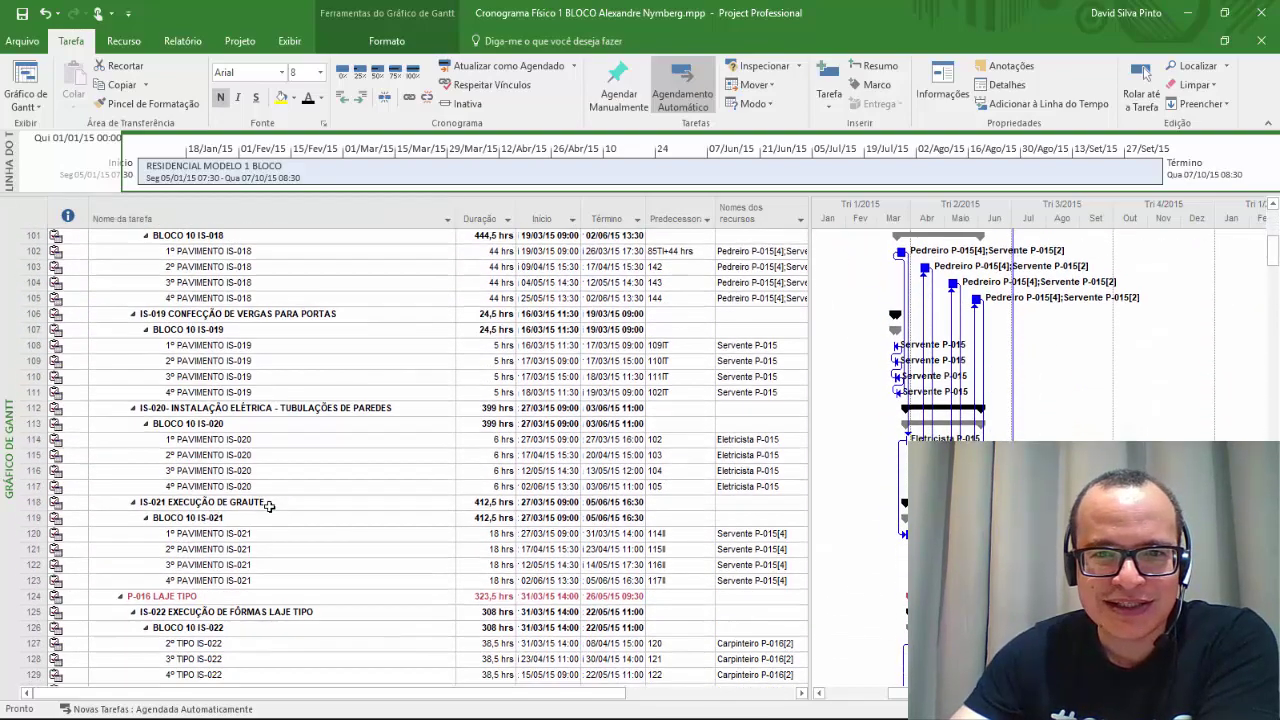
{"action": "scroll", "coordinate": [272, 505], "scroll_direction": "up", "scroll_amount": 2}
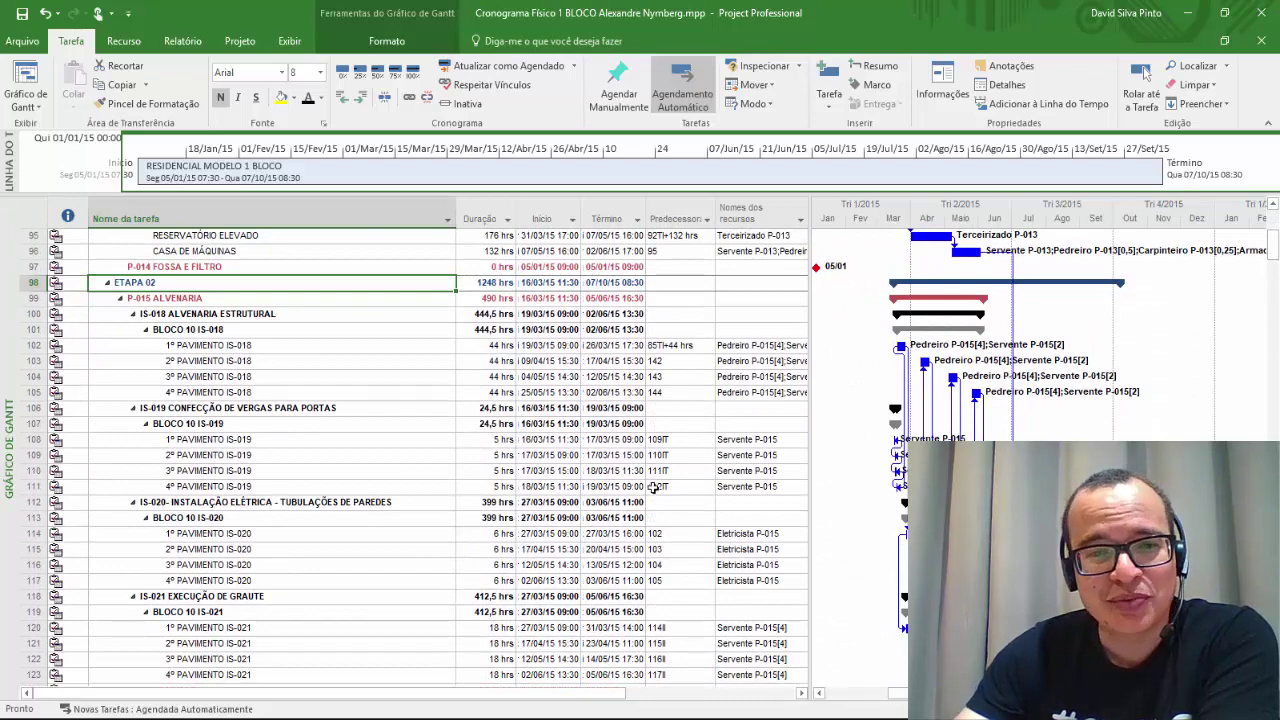
{"action": "scroll", "coordinate": [653, 487], "scroll_direction": "down", "scroll_amount": 1}
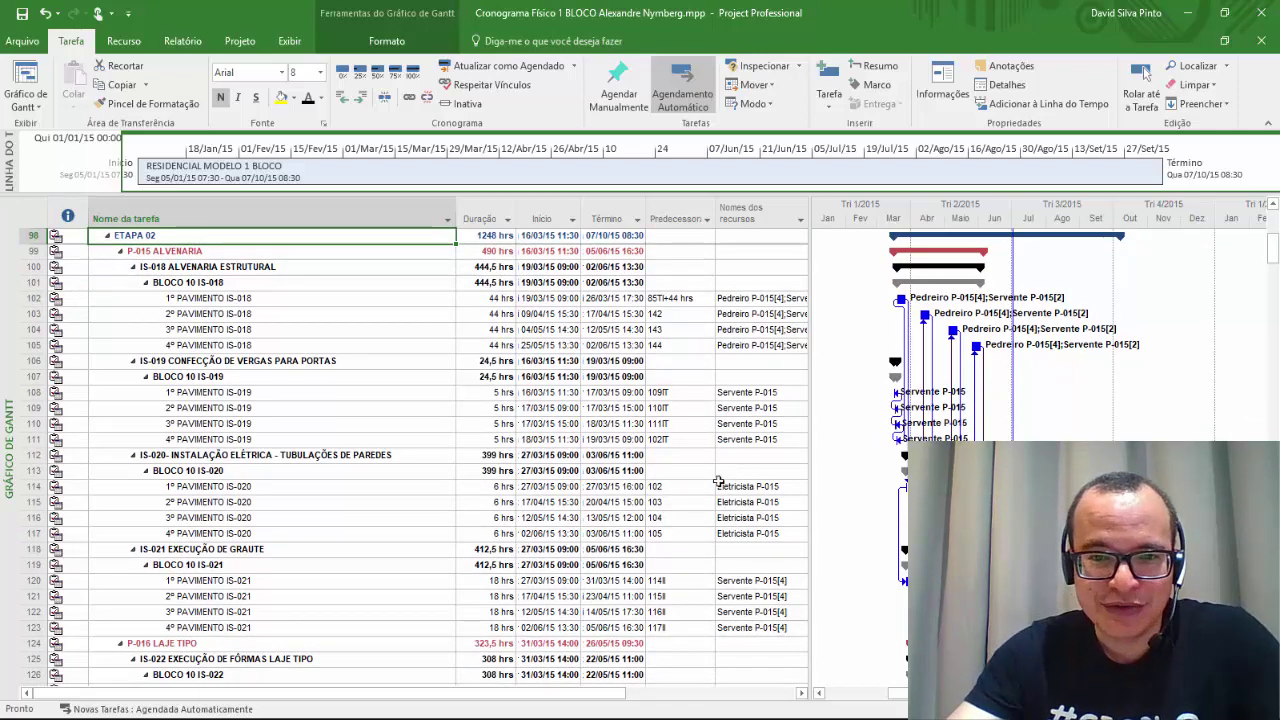
{"action": "scroll", "coordinate": [708, 500], "scroll_direction": "down", "scroll_amount": 3}
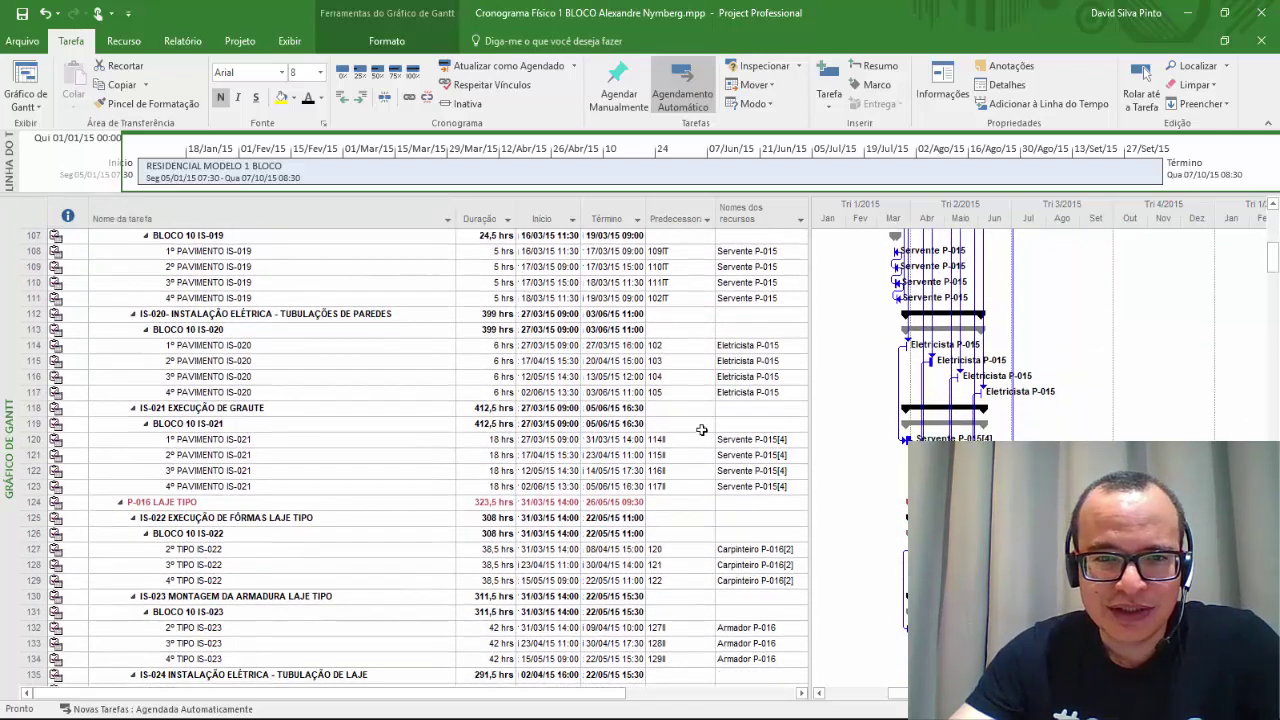
Step: Inspect the predecessor links of 1º PAVIMENTO IS-021 and IS-020
{"action": "left_click", "coordinate": [689, 438]}
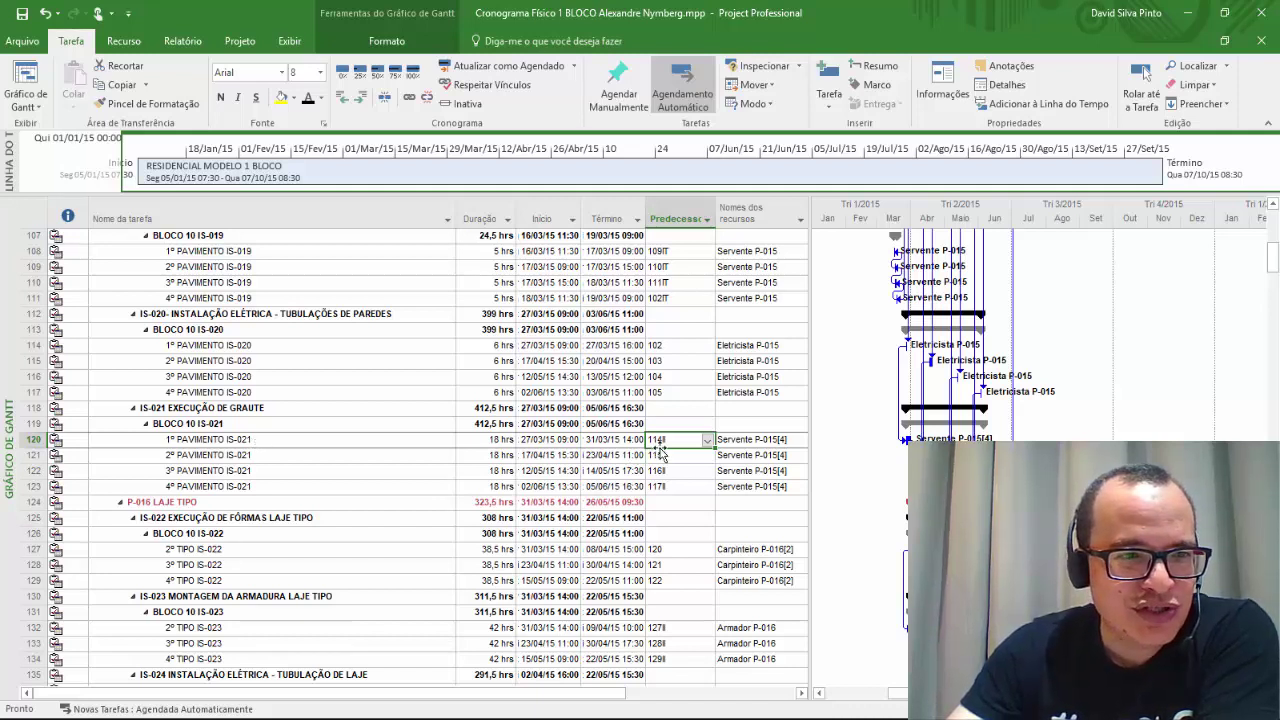
{"action": "left_click", "coordinate": [290, 348]}
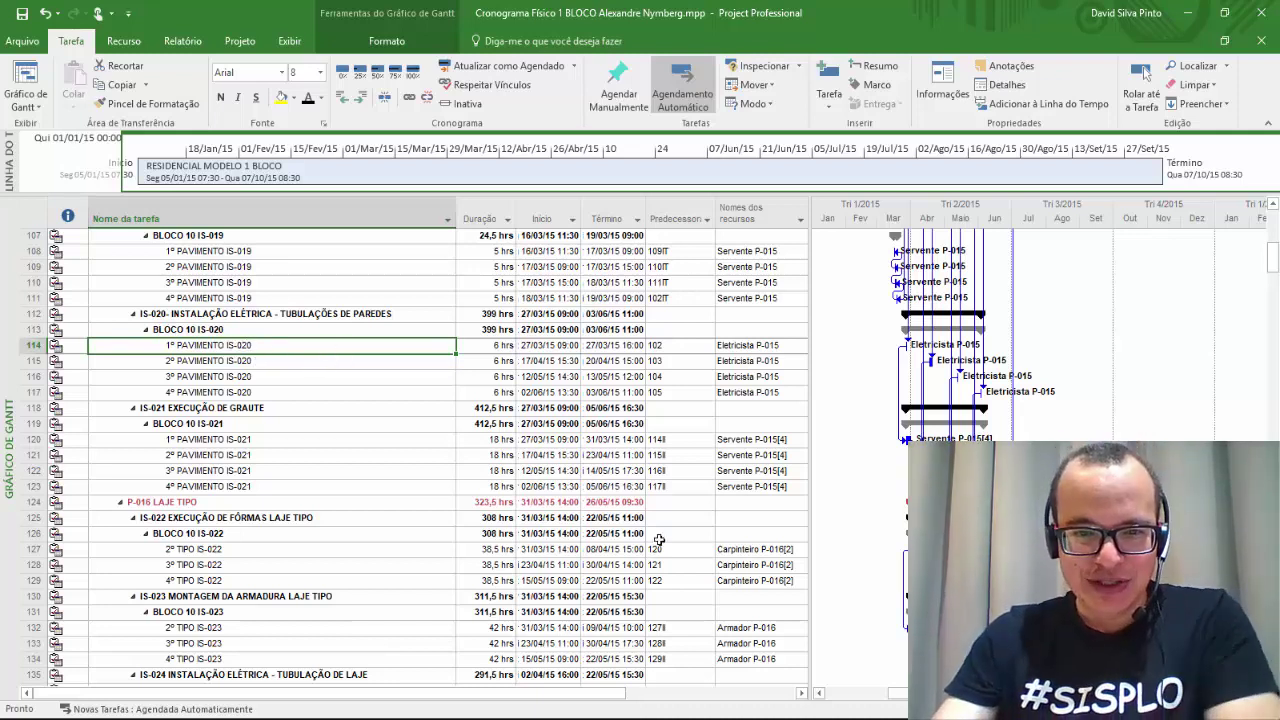
{"action": "scroll", "coordinate": [681, 604], "scroll_direction": "up", "scroll_amount": 5}
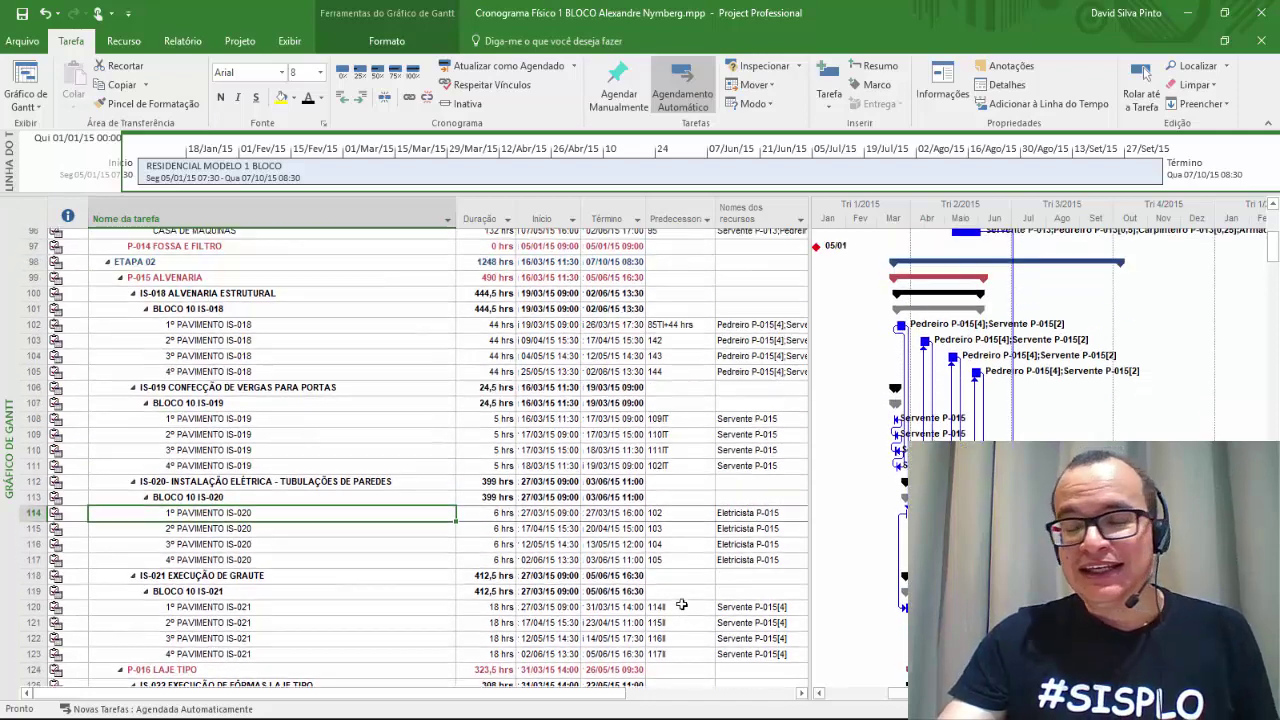